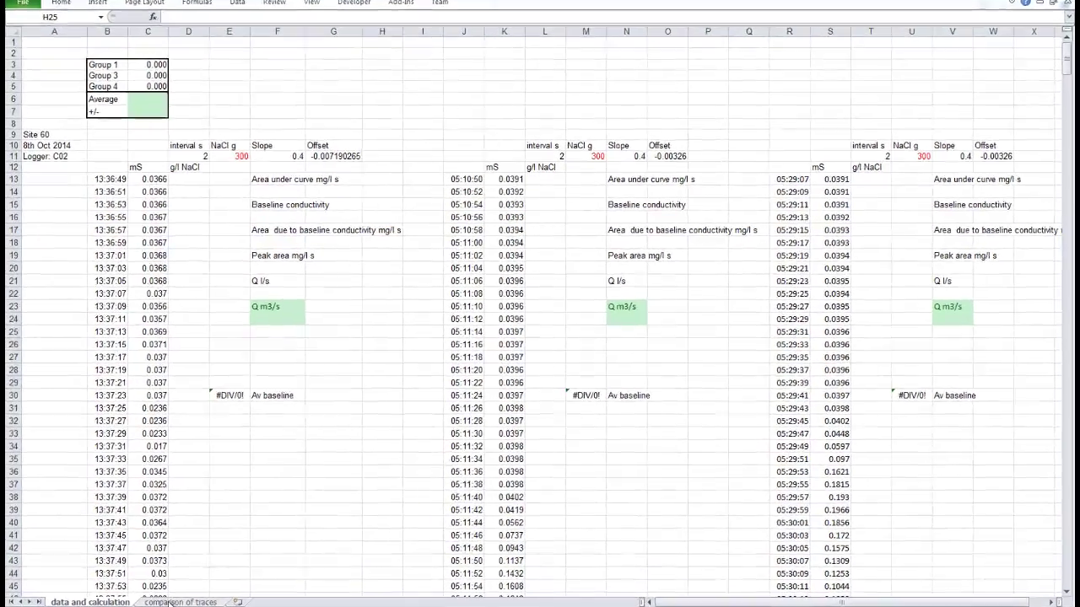
Examine the Group 1, 3 and 4 curves on the comparison of traces sheet, then return to data and calculation.
key(ctrl+Page_Down)
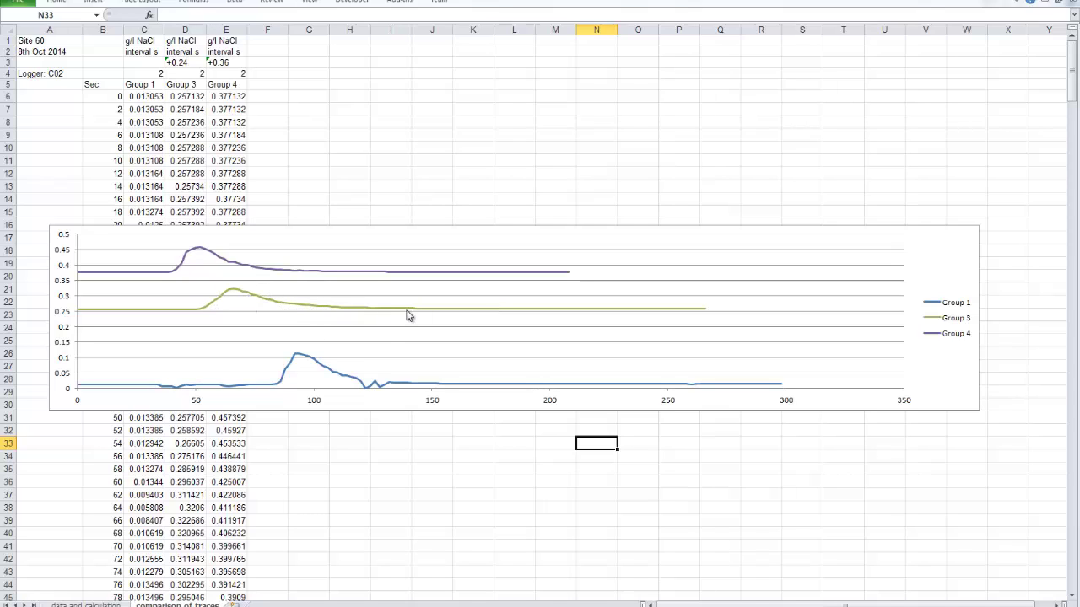
mouse_move(399, 316)
mouse_move(159, 389)
mouse_move(440, 388)
key(ctrl+Page_Up)
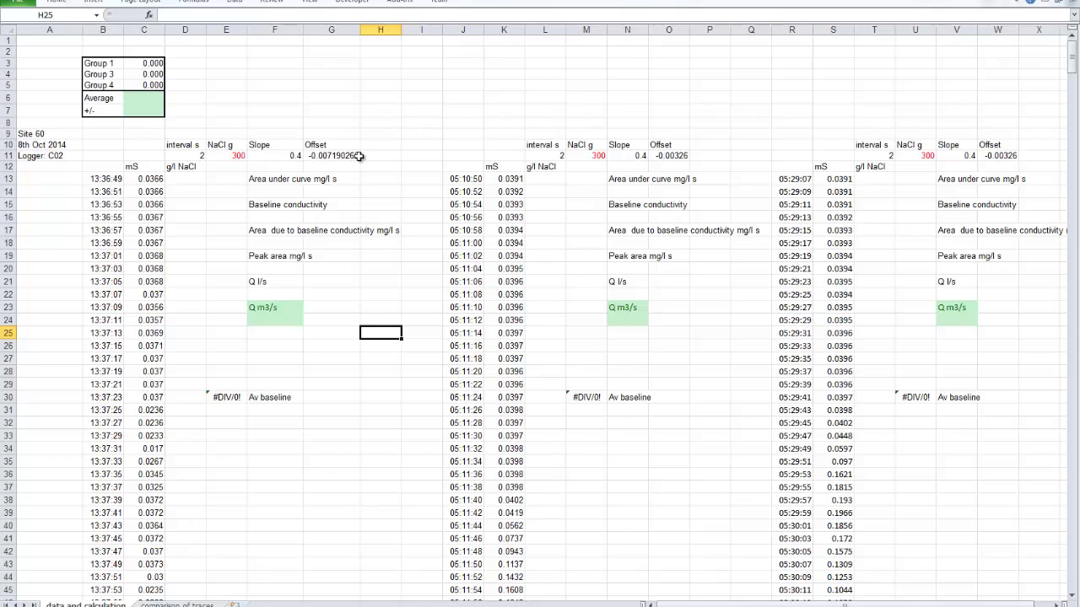
Enter =C13*F11+G11 in D13 to convert the first conductivity reading to g/l NaCl, and fill it down the column.
click(185, 180)
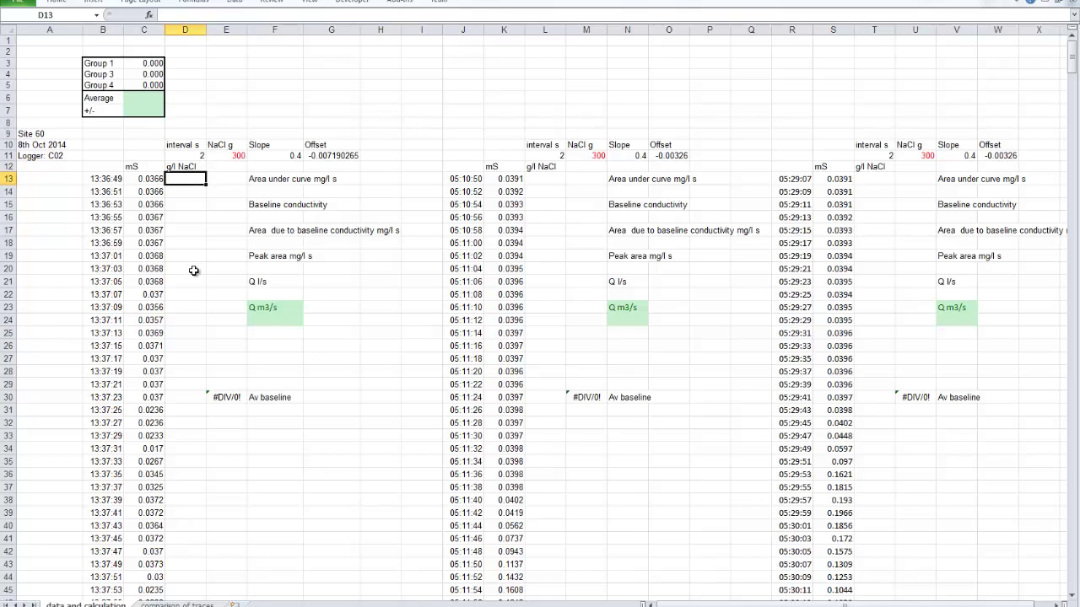
text(=)
key(Left)
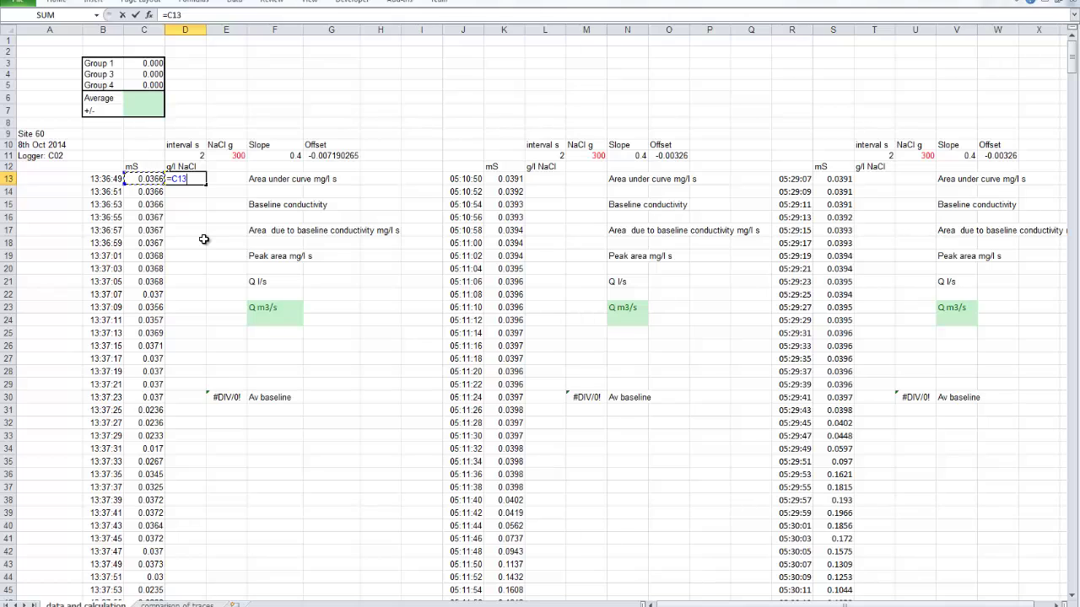
text(*)
click(289, 155)
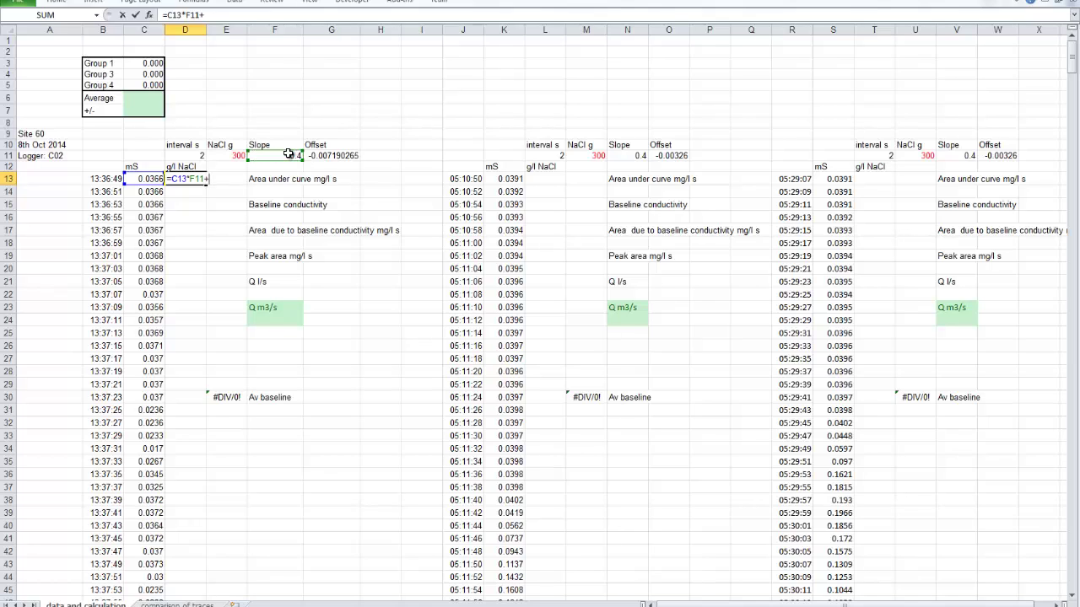
text(+)
click(338, 155)
key(Return)
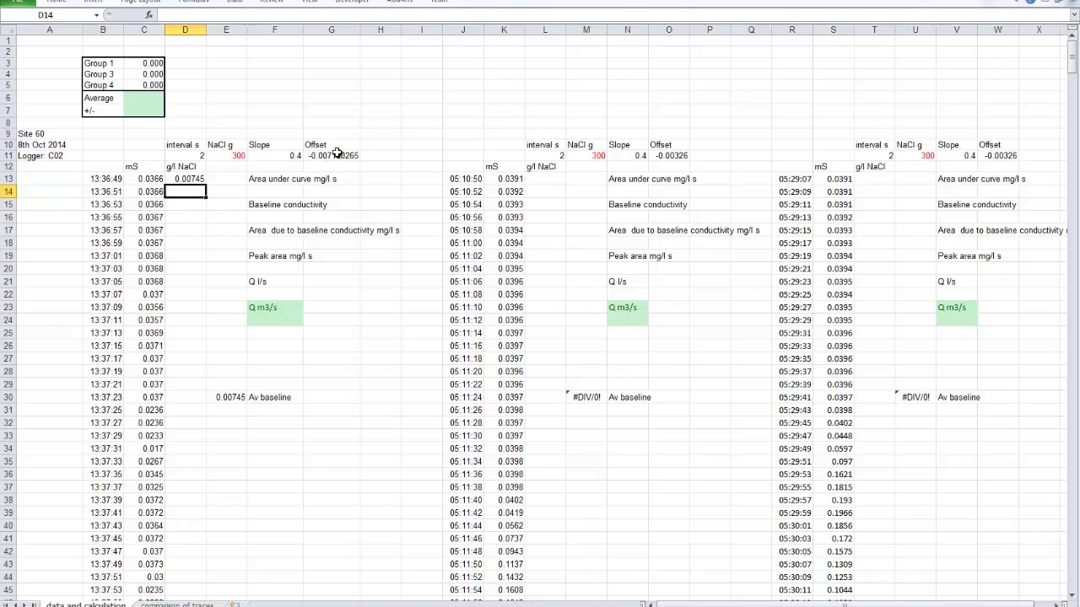
click(185, 178)
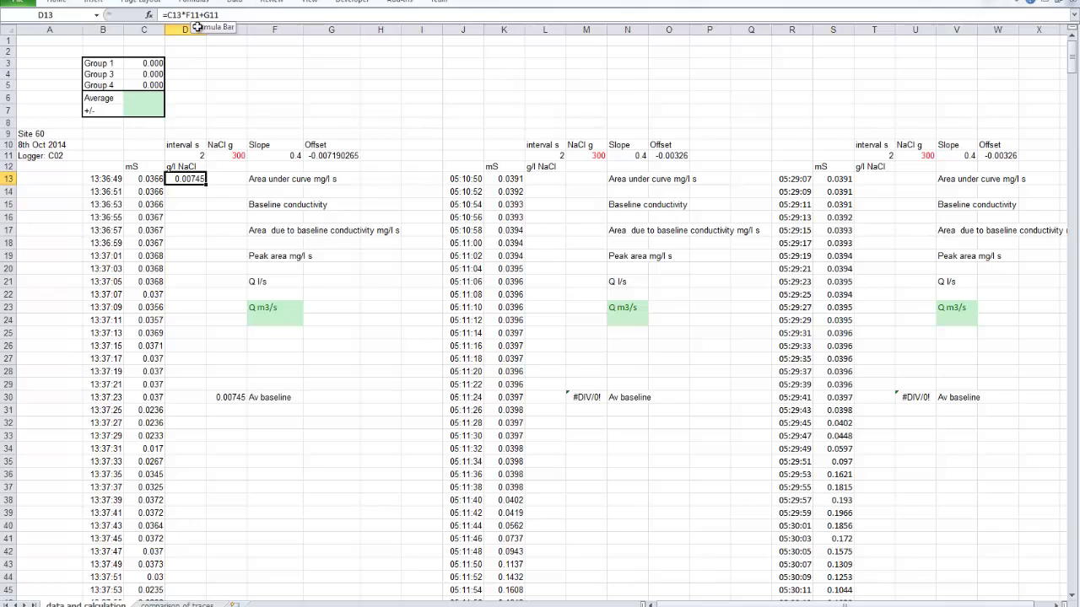
double_click(205, 185)
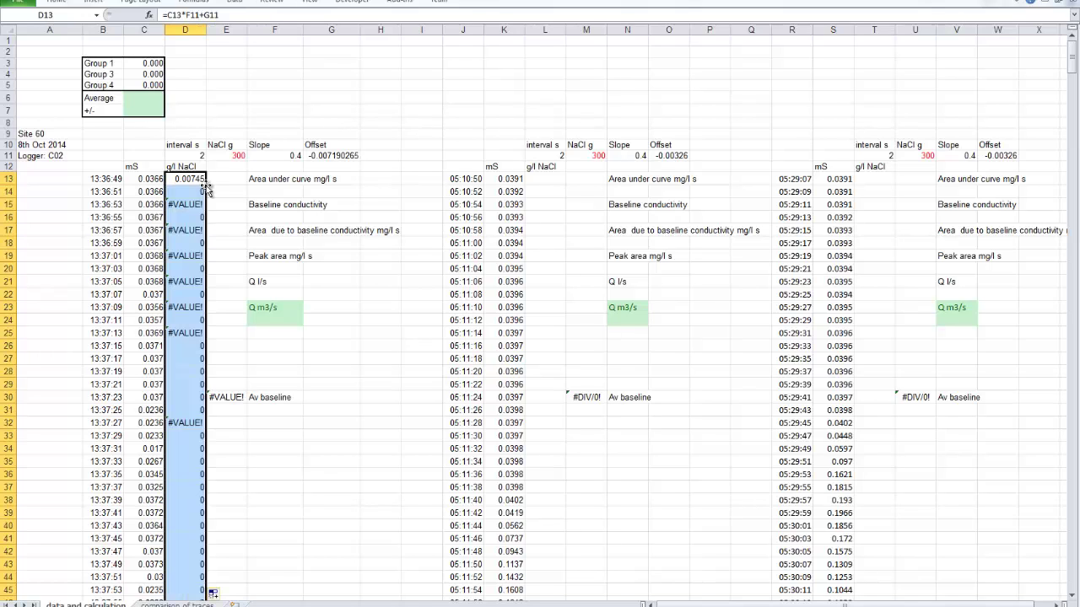
Lock the slope and offset rows in D13 so it reads =C13*F$11+G$11, and refill the g/l NaCl column.
click(190, 179)
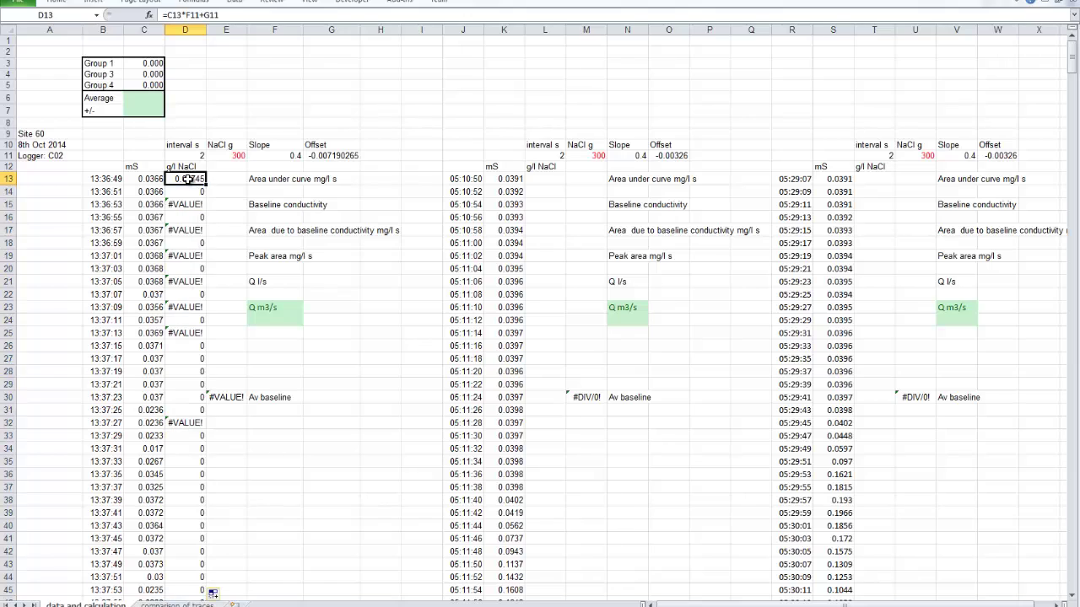
click(232, 14)
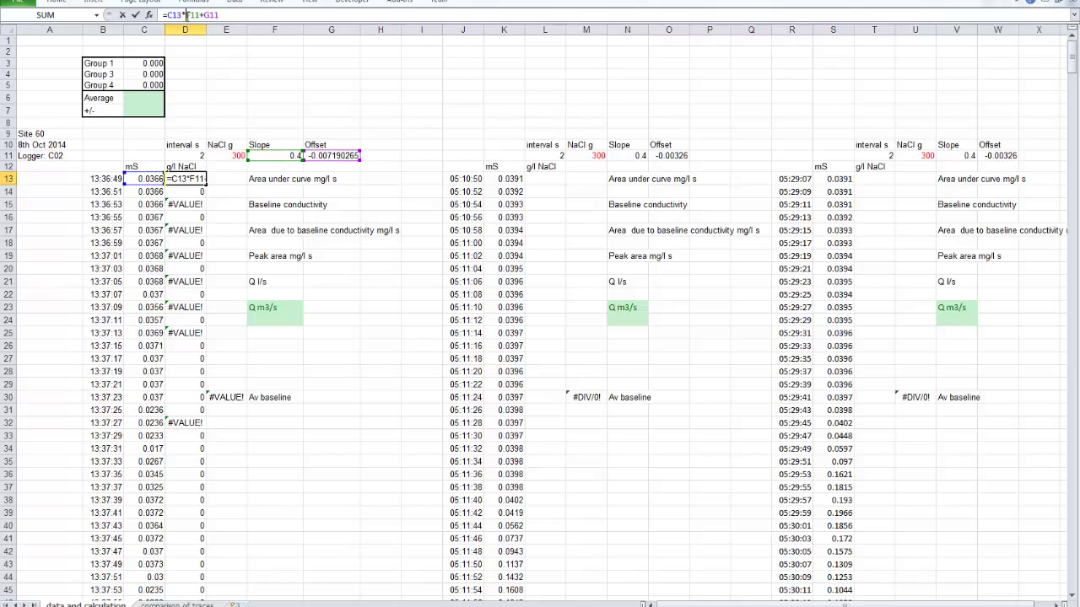
key(F4)
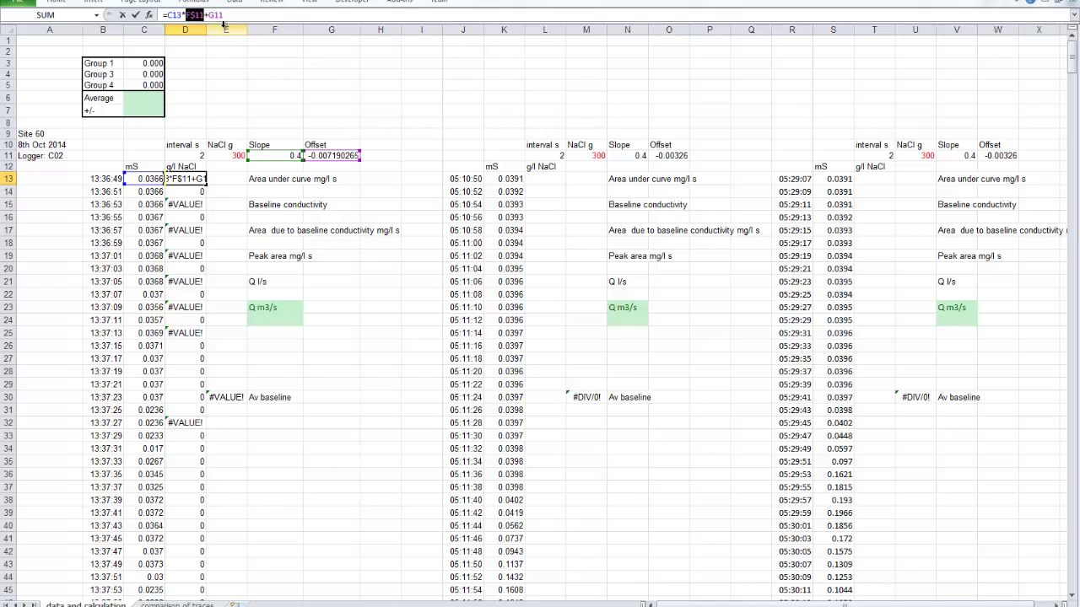
click(211, 15)
key(F4)
key(F4)
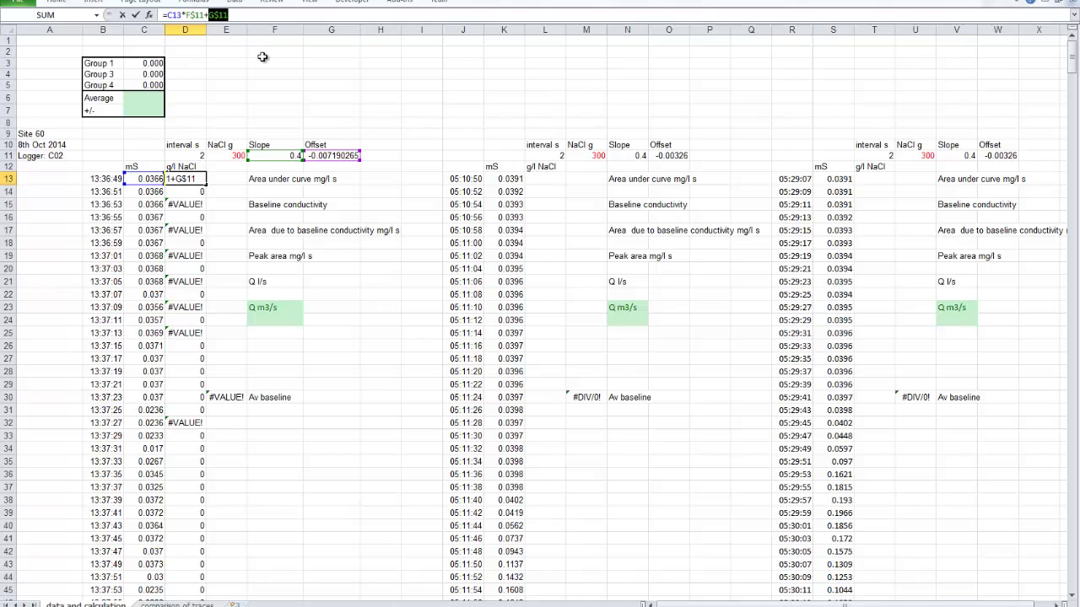
click(135, 14)
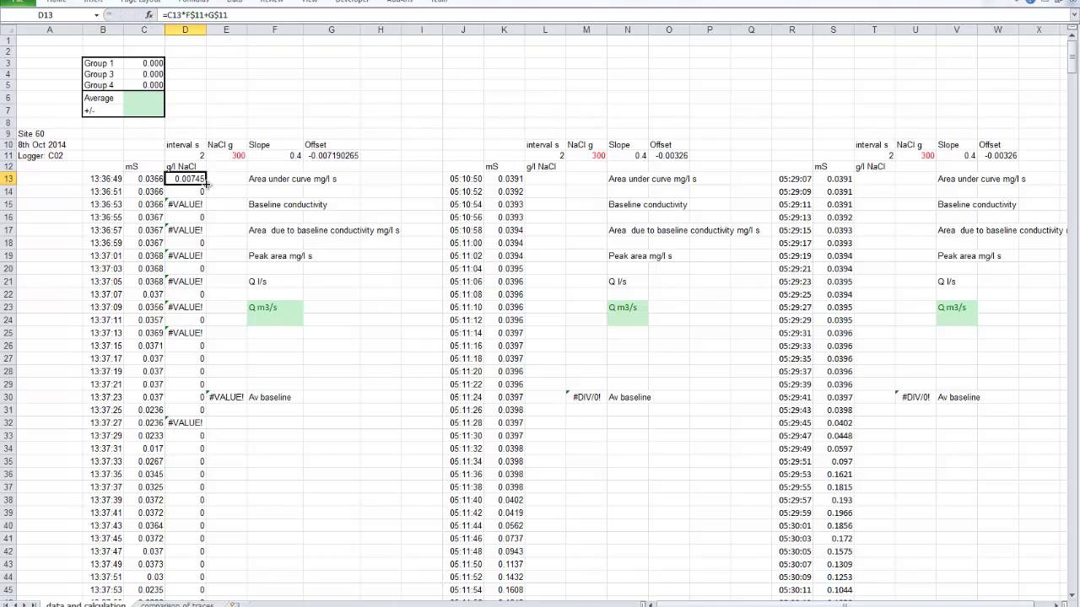
double_click(206, 185)
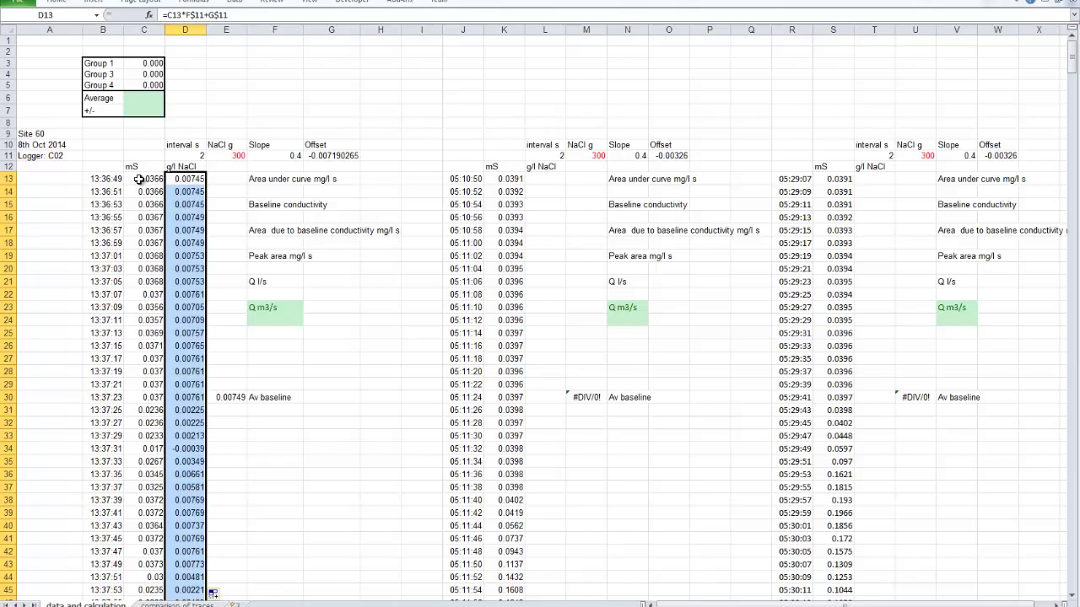
Review the average baseline cell E30, the baselines on the comparison of traces chart, and the Group 1 result cells F14, F16 and F18.
click(224, 181)
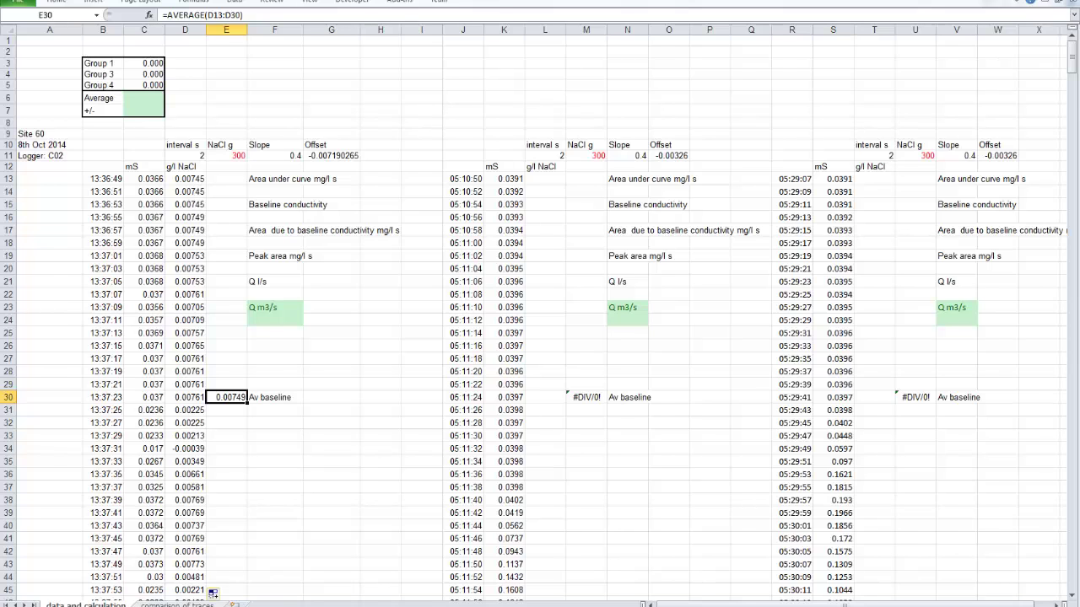
click(203, 604)
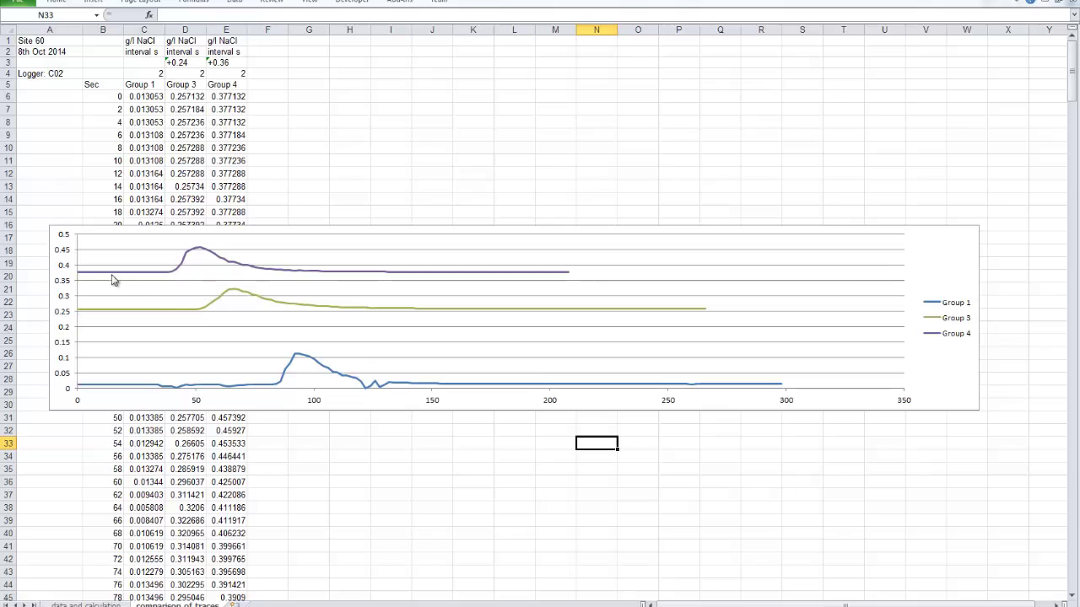
mouse_move(89, 314)
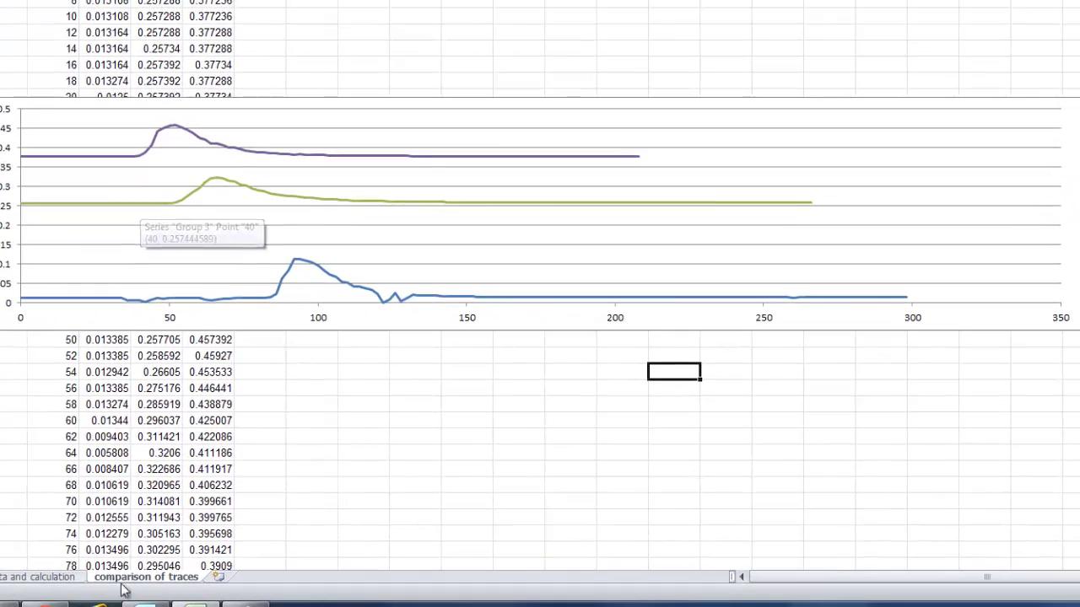
click(50, 579)
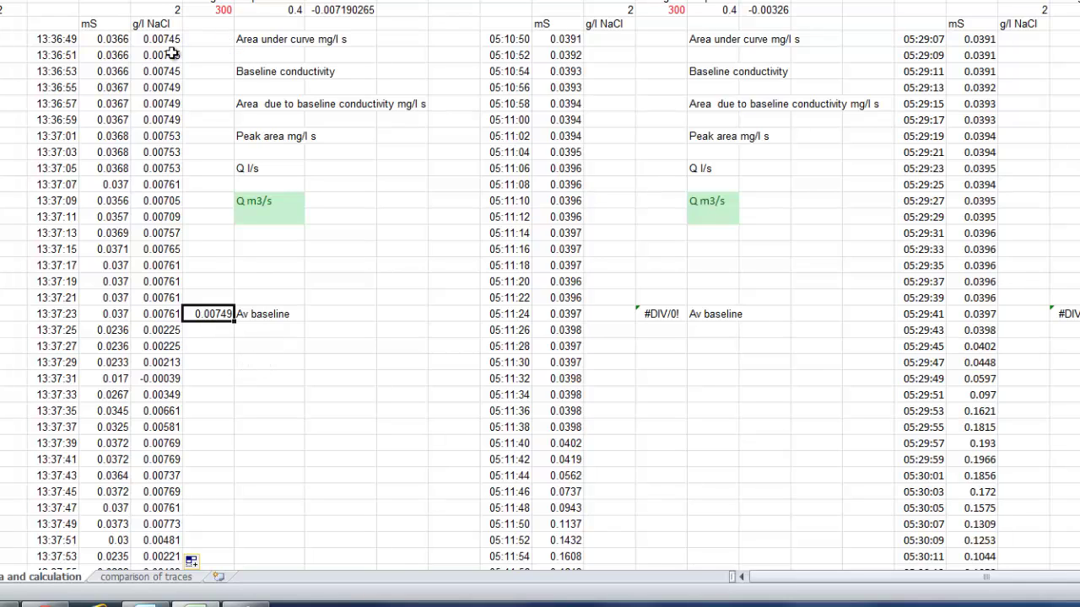
click(269, 53)
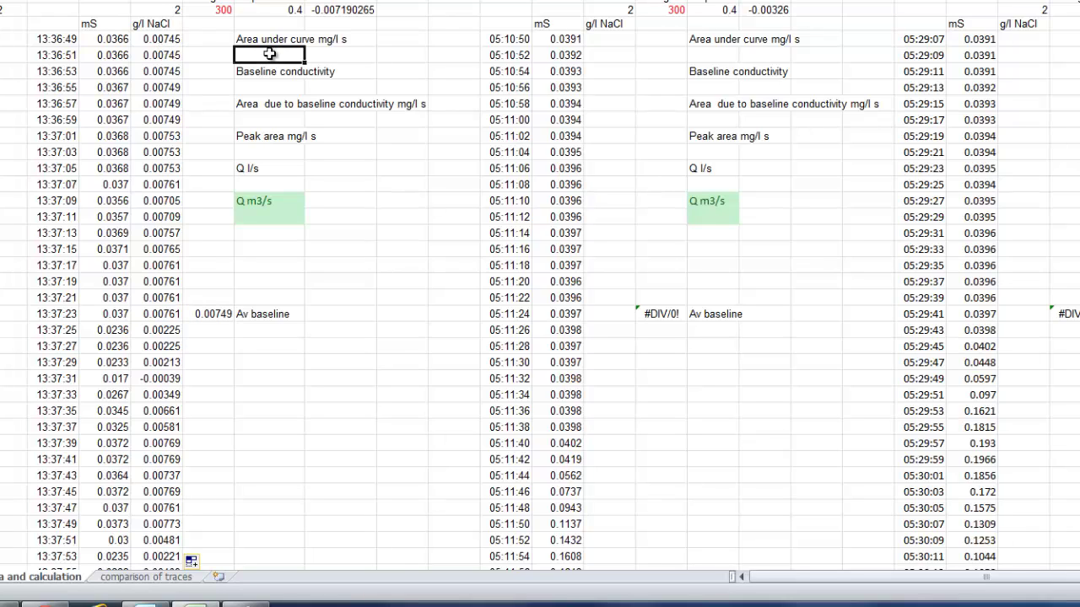
click(254, 121)
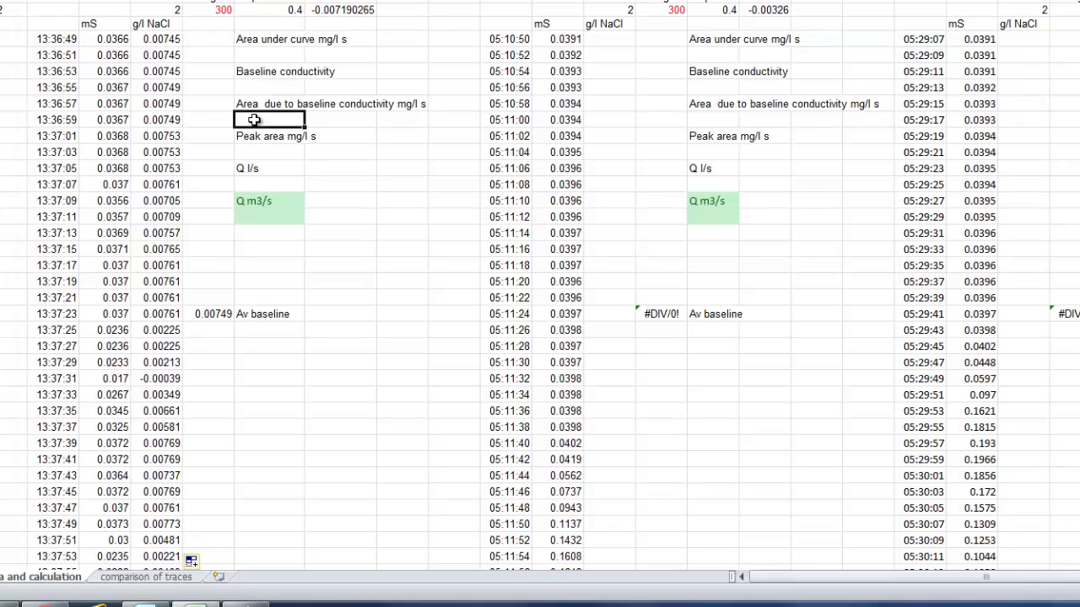
click(260, 85)
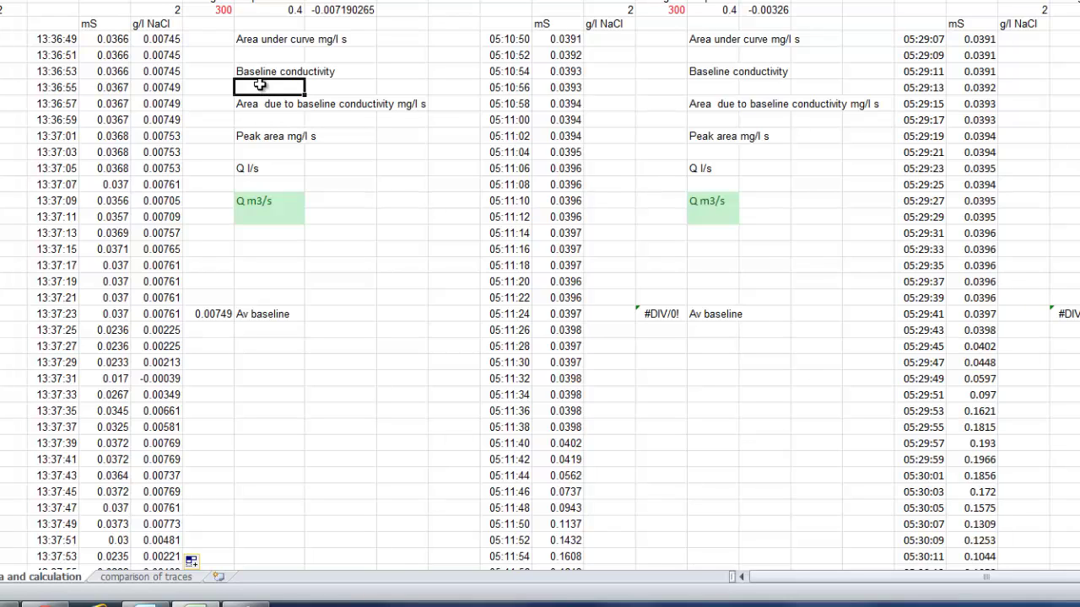
click(209, 314)
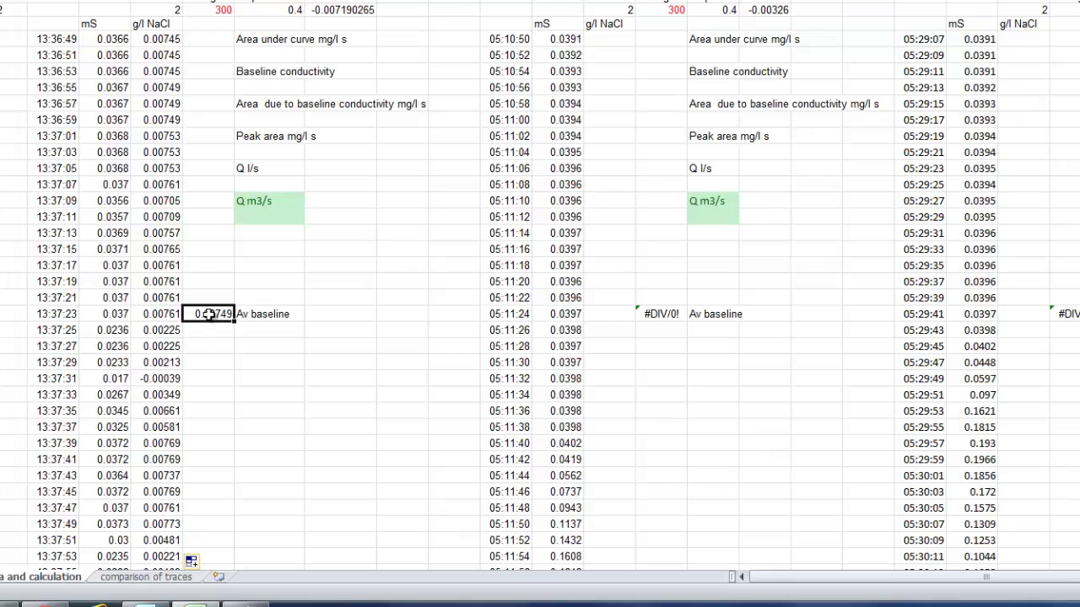
Calculate the Group 1 area under the curve in F14 with =sum(D13:D162)*D11.
click(262, 54)
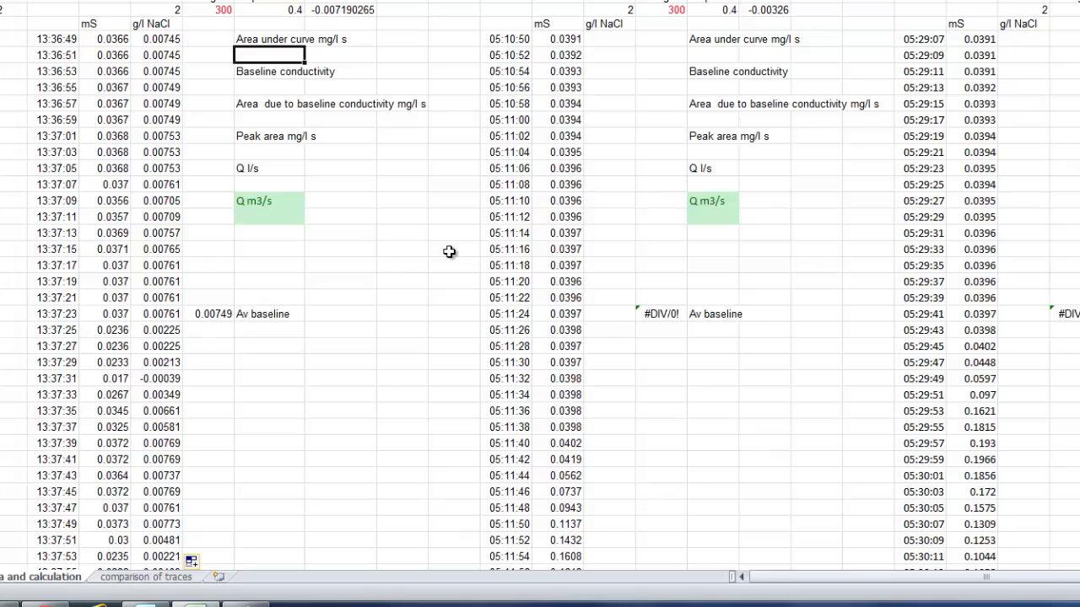
text(=)
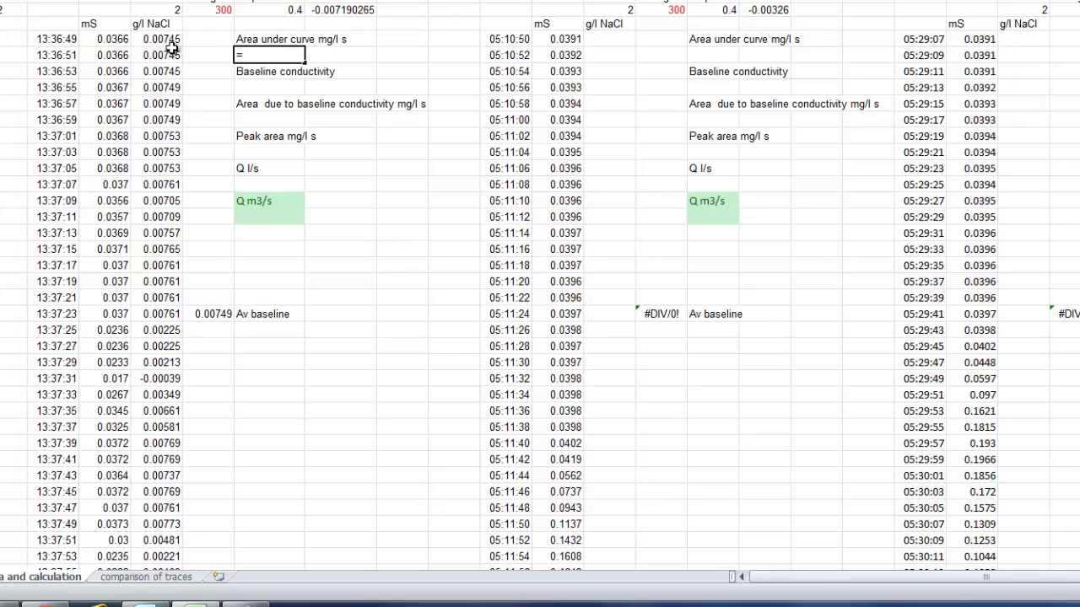
text(sum()
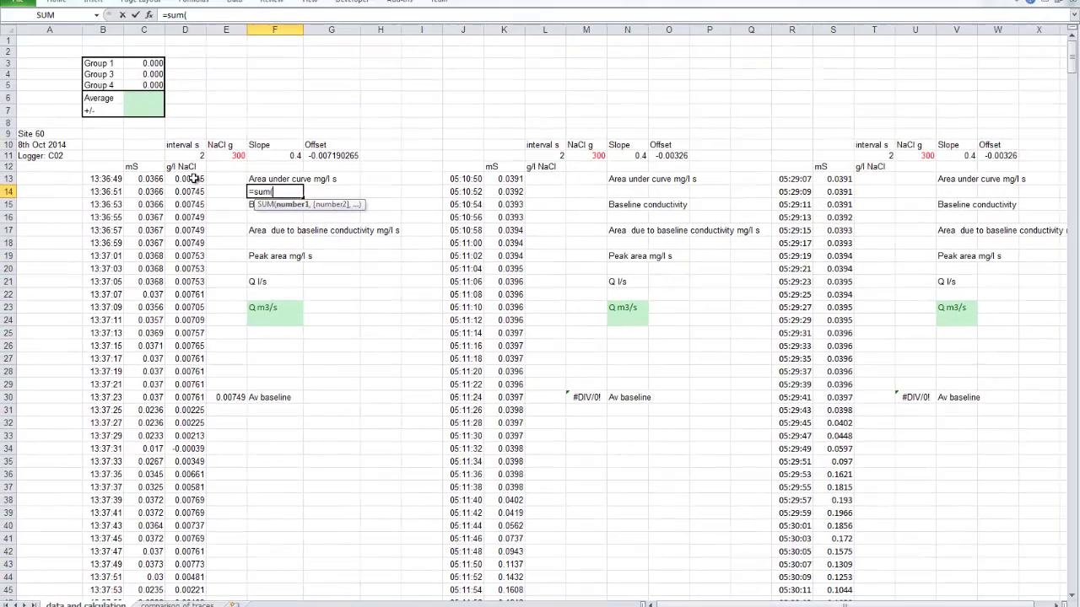
drag(182, 119, 201, 569)
text())
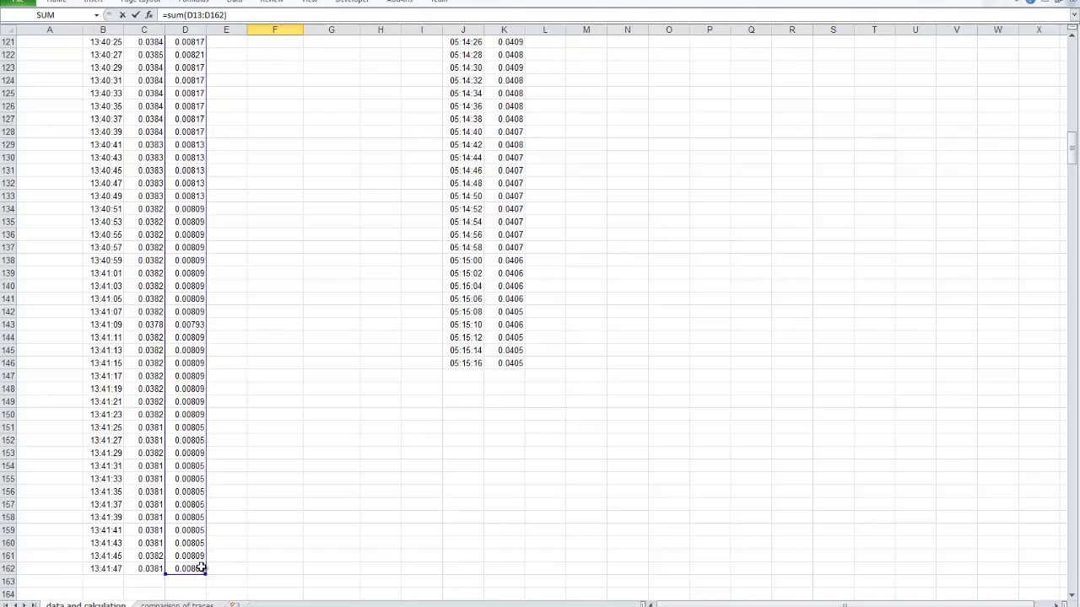
drag(1074, 161, 1013, 98)
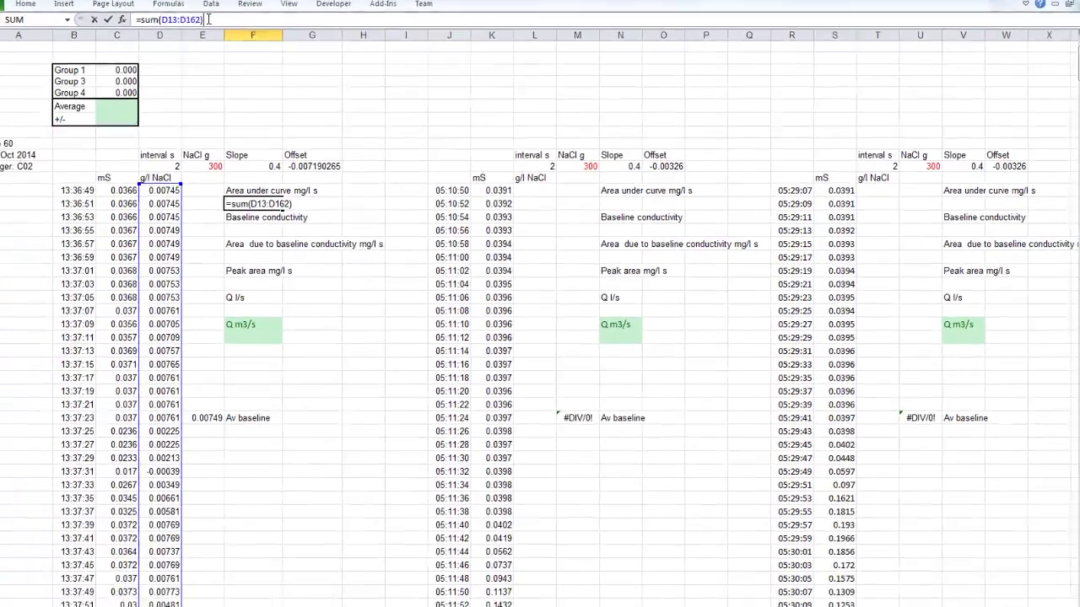
text(*)
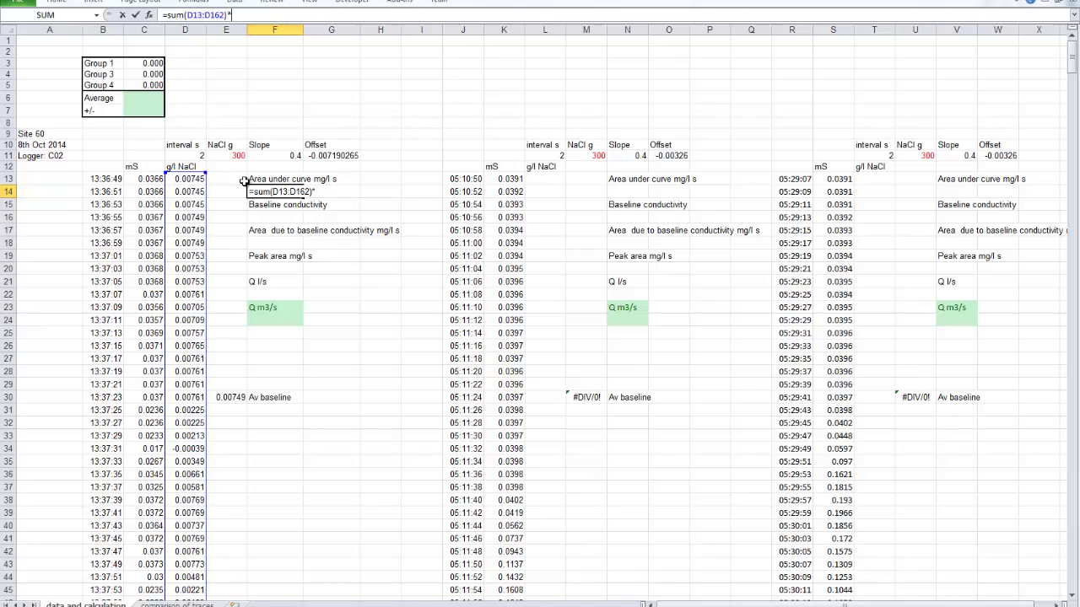
click(195, 155)
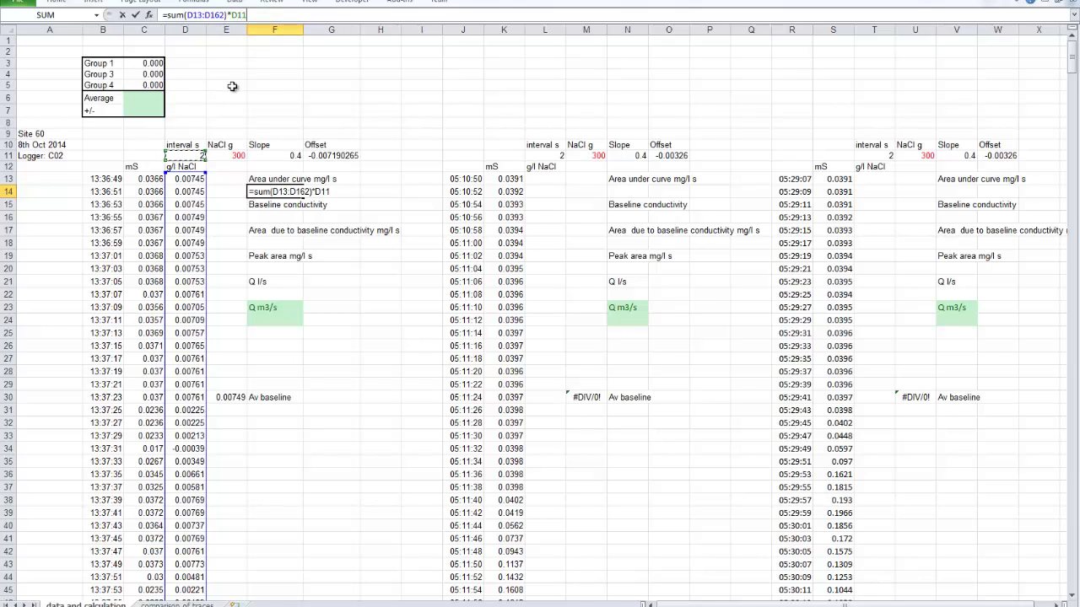
key(Return)
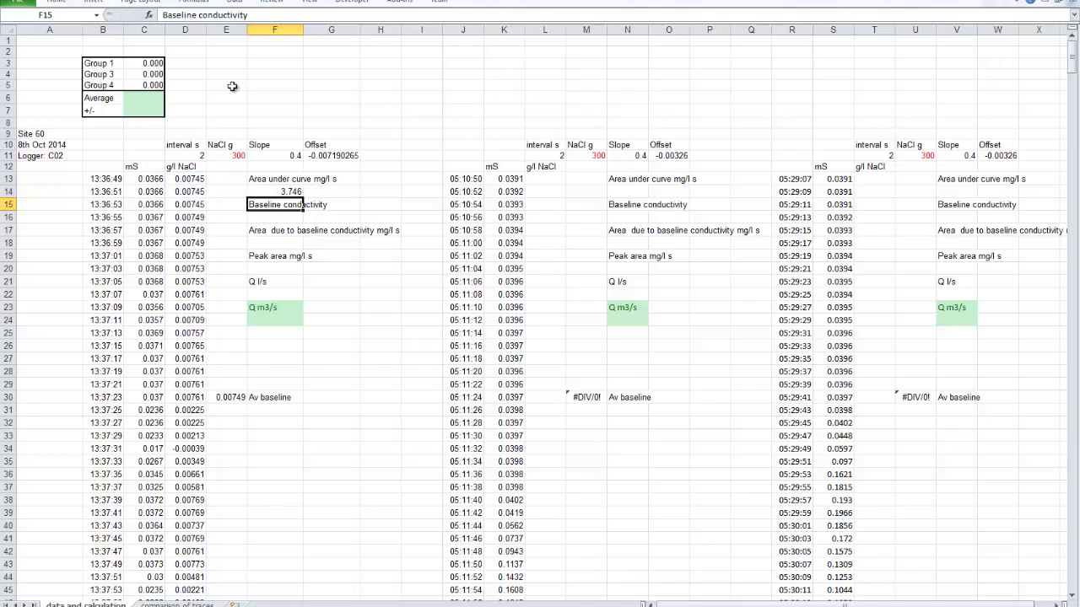
Correct the units in the F13 label so it reads "Area under curve g/l s".
click(318, 179)
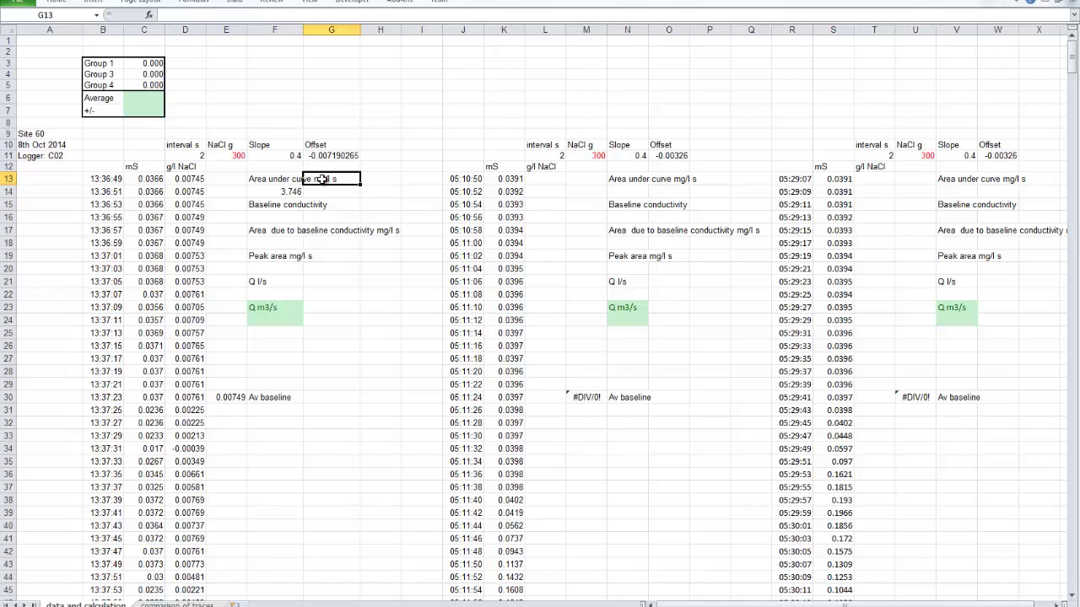
key(Left)
key(F2)
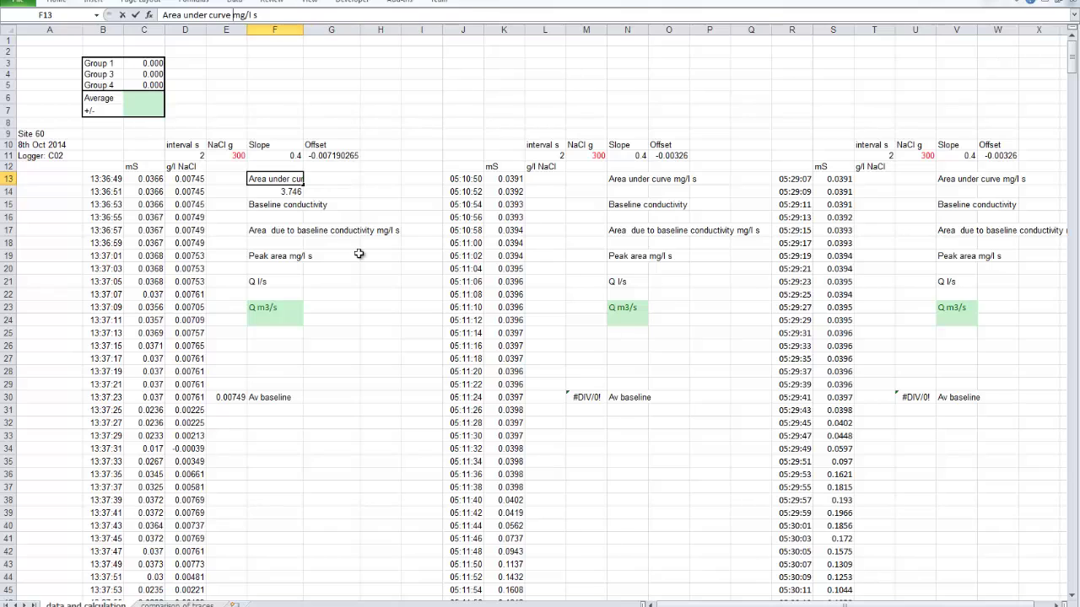
key(Delete)
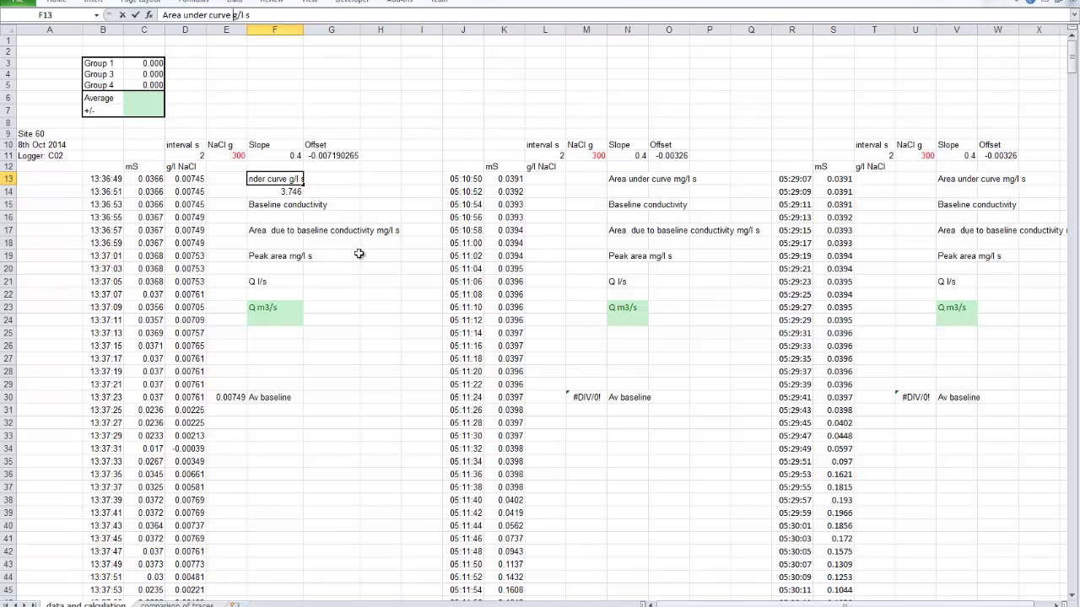
click(136, 15)
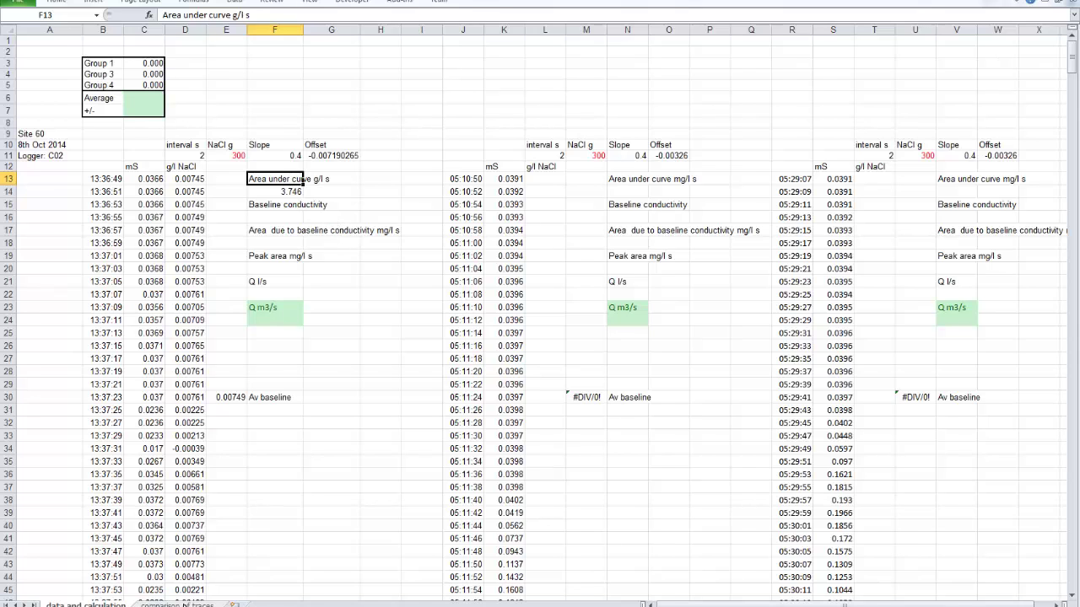
Fill the Group 1 baseline conductivity in F16 from the average baseline with =E30.
click(184, 605)
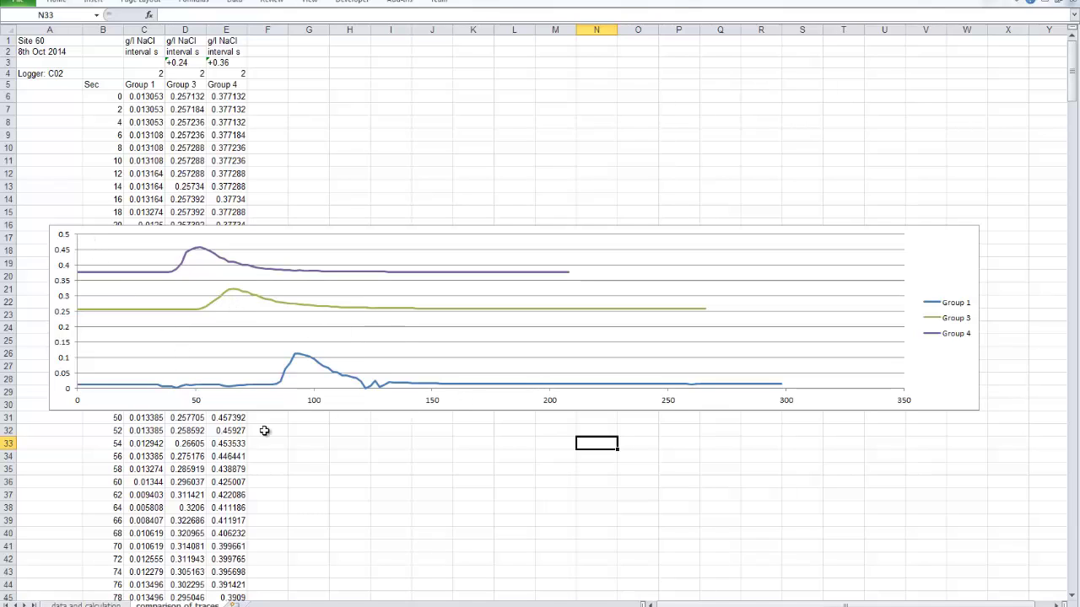
click(85, 604)
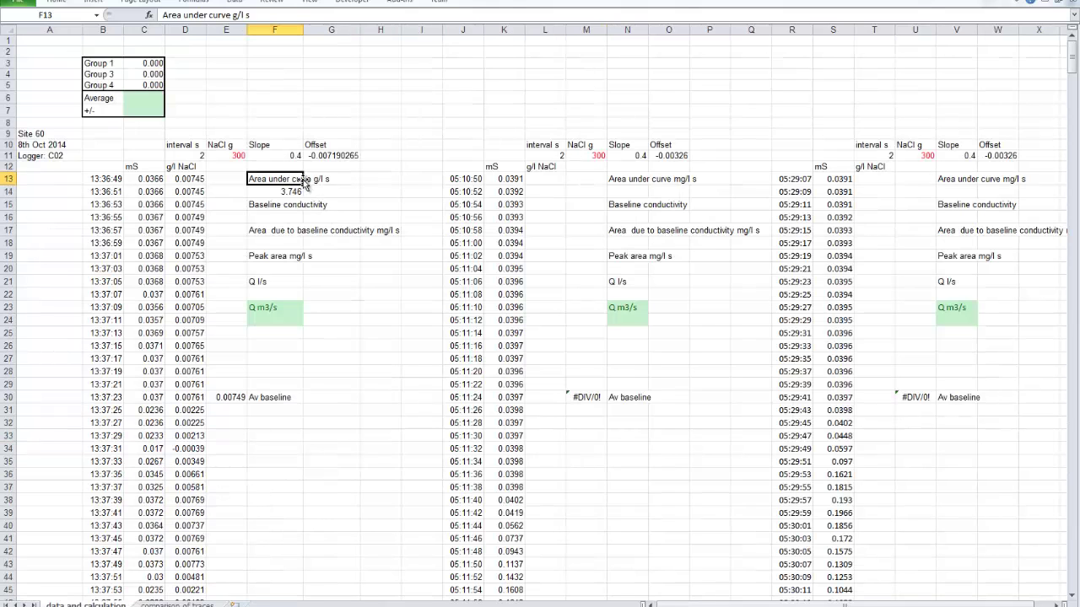
click(266, 216)
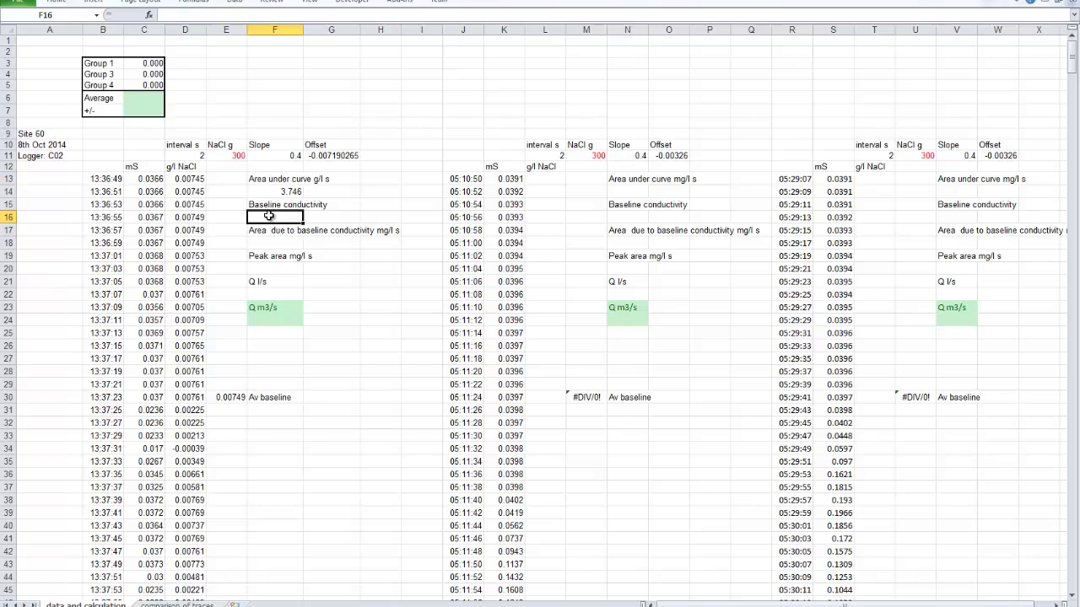
text(=)
click(220, 396)
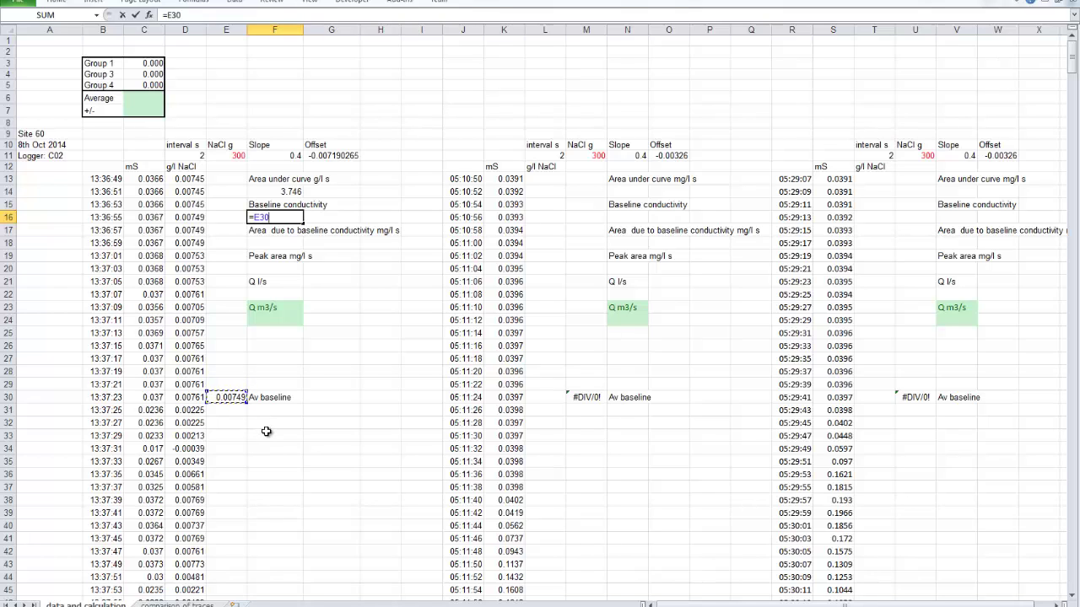
key(Return)
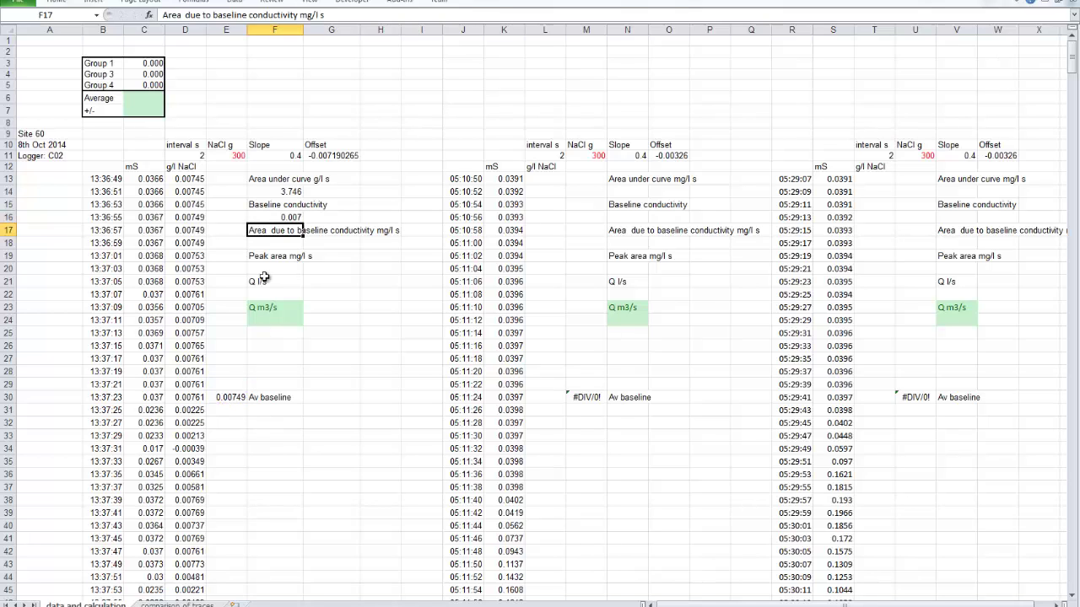
Examine the area beneath the Group 1 baseline on the comparison of traces chart.
click(269, 242)
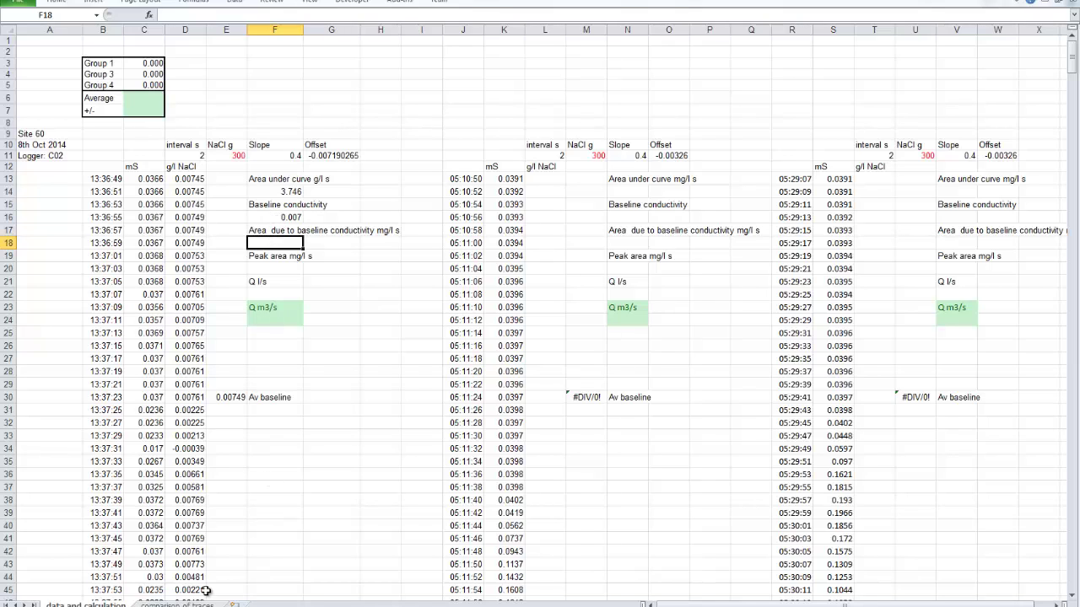
click(177, 605)
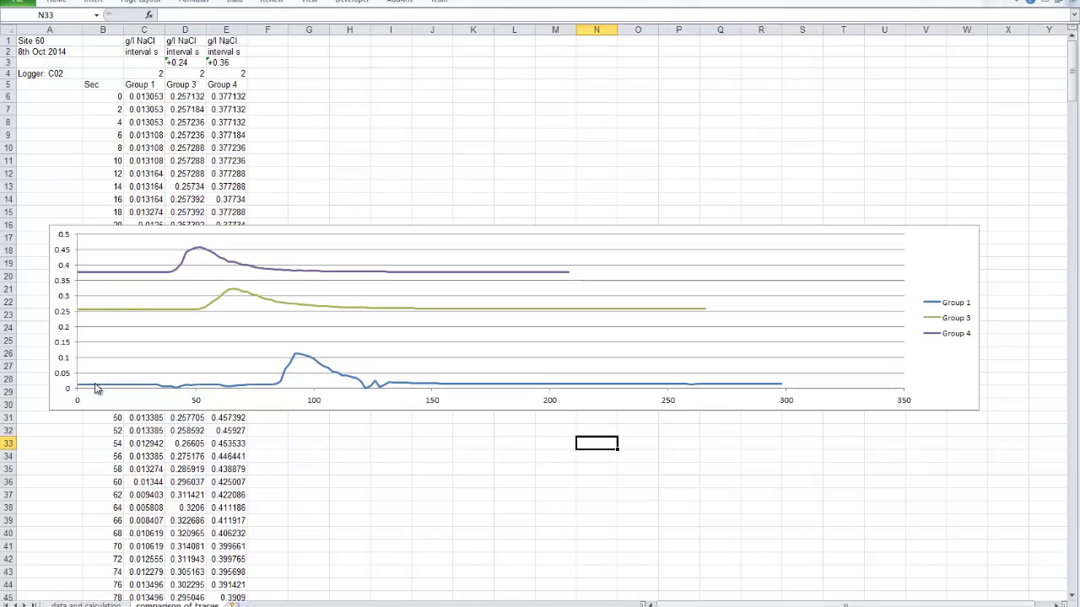
mouse_move(136, 389)
mouse_move(78, 390)
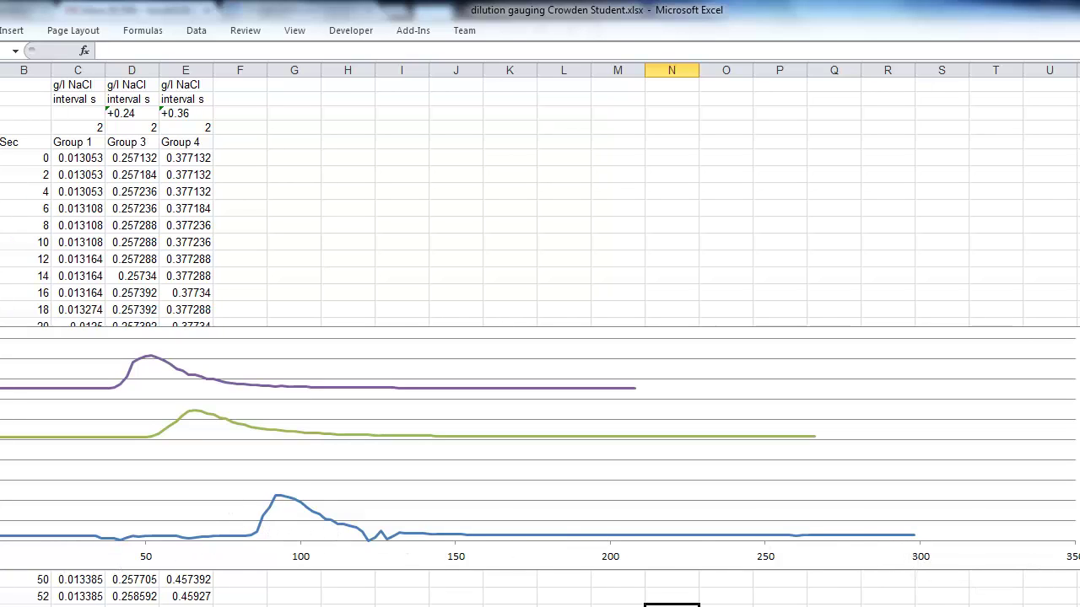
key(ctrl+Page_Down)
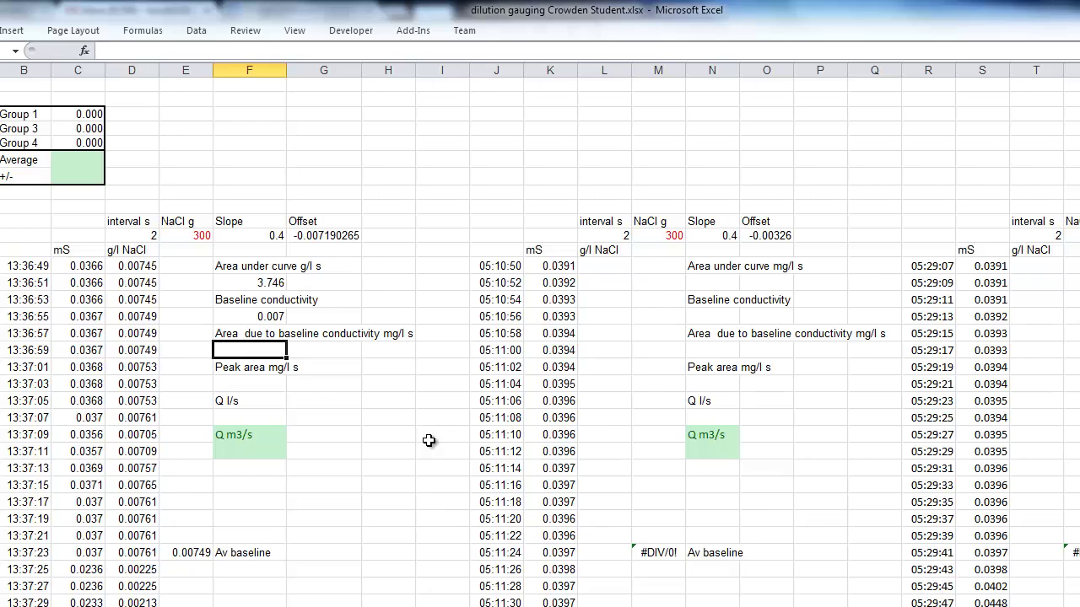
Correct the units in the F17 label so it reads "Area due to baseline conductivity g/l s".
click(272, 336)
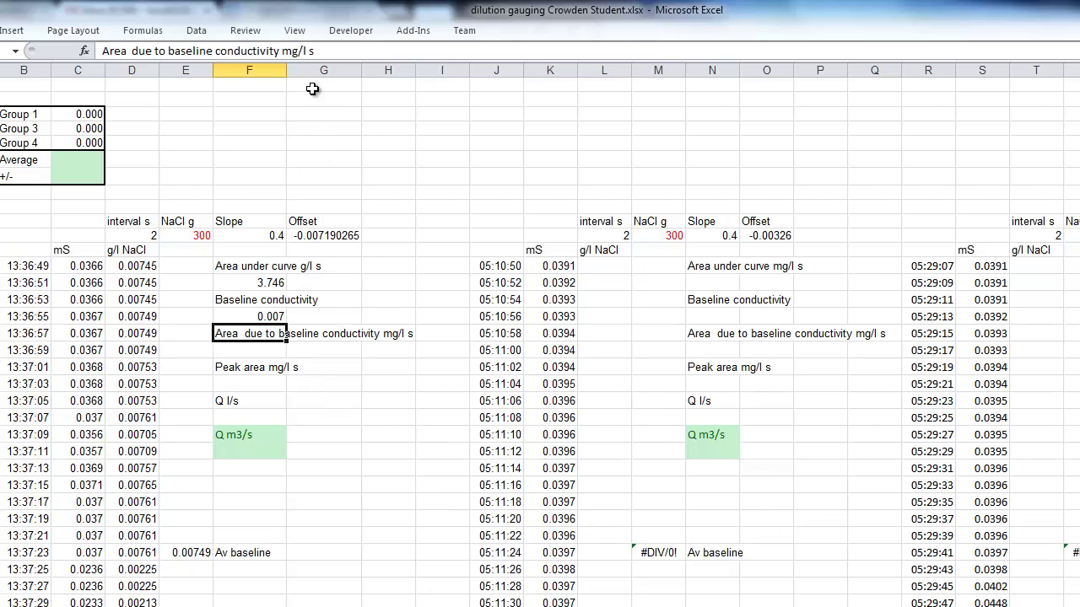
drag(282, 50, 291, 51)
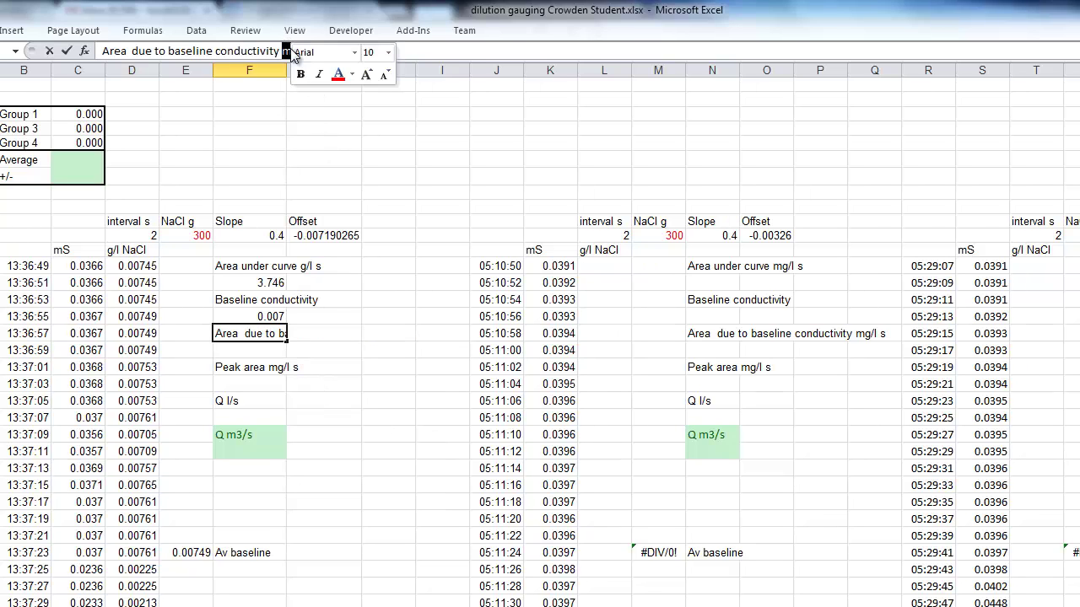
key(BackSpace)
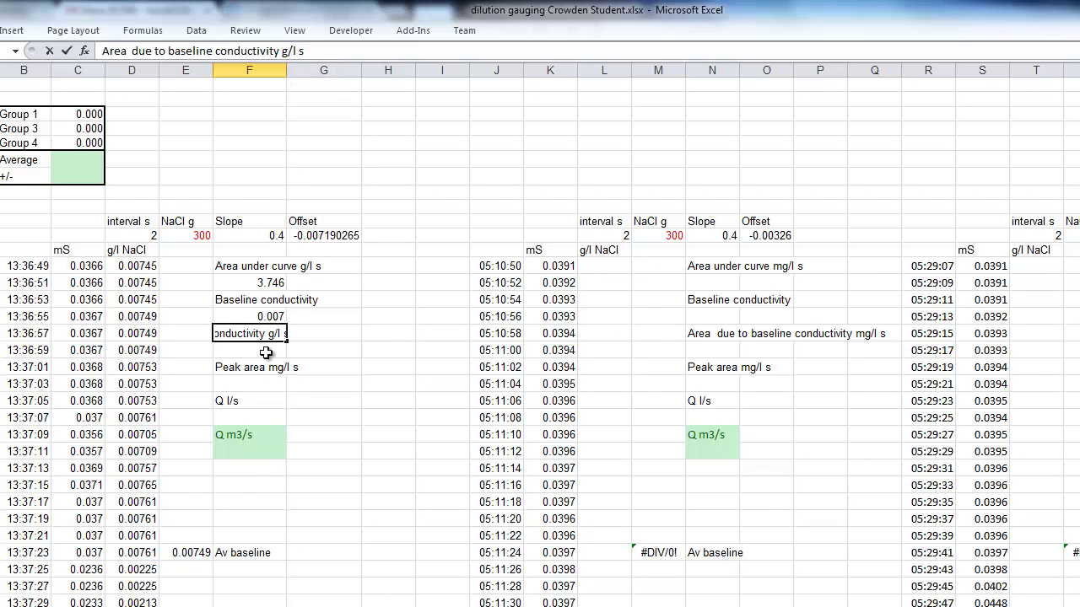
Calculate the Group 1 area due to baseline conductivity in F18 with =(count(D13:D162)*D11)*F16.
click(262, 350)
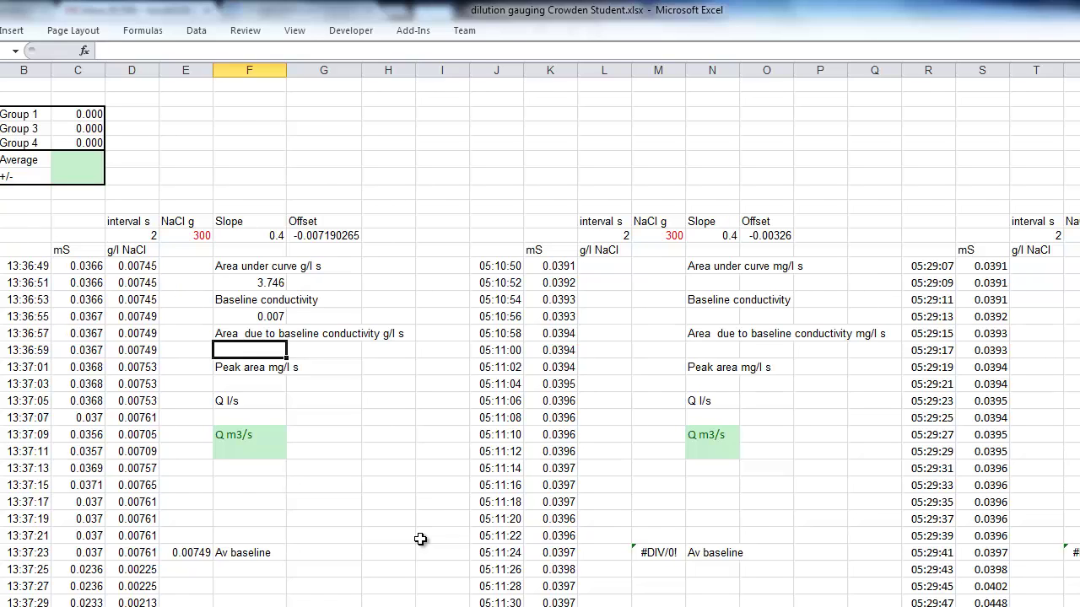
text(=co)
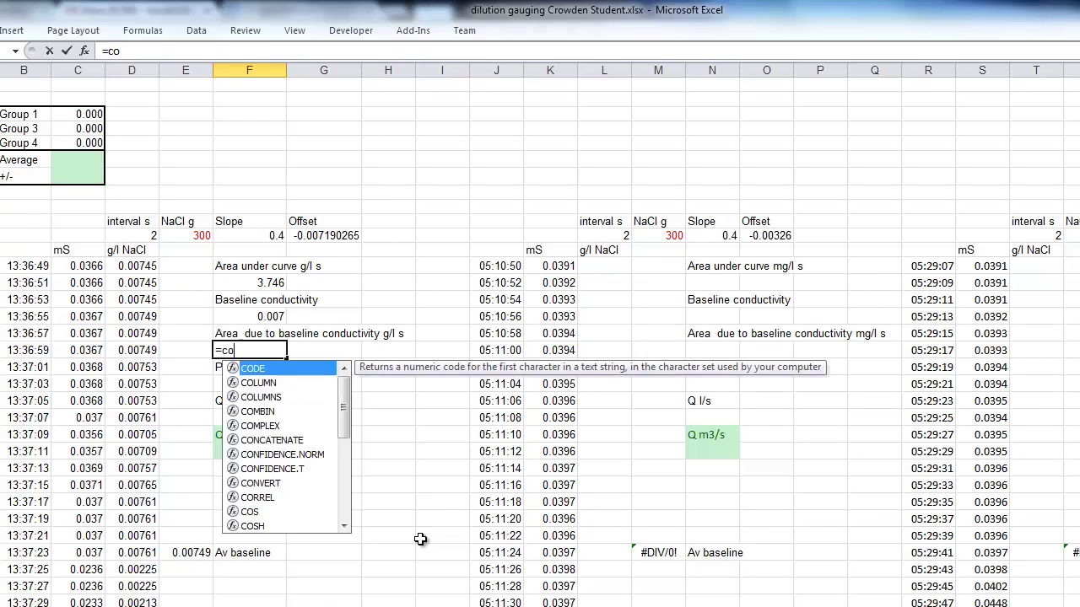
text(unt)
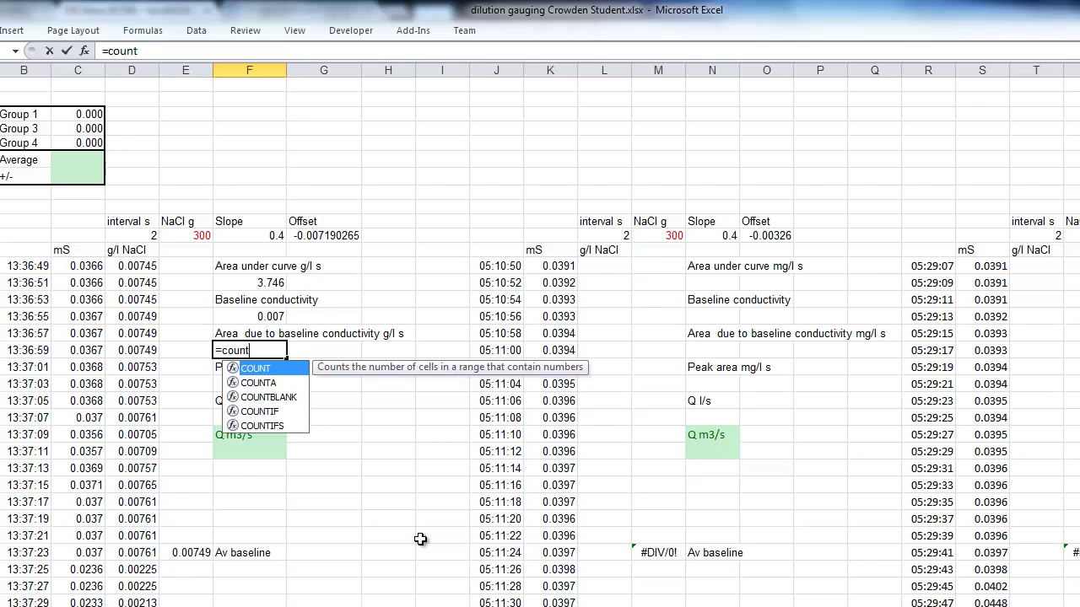
text(()
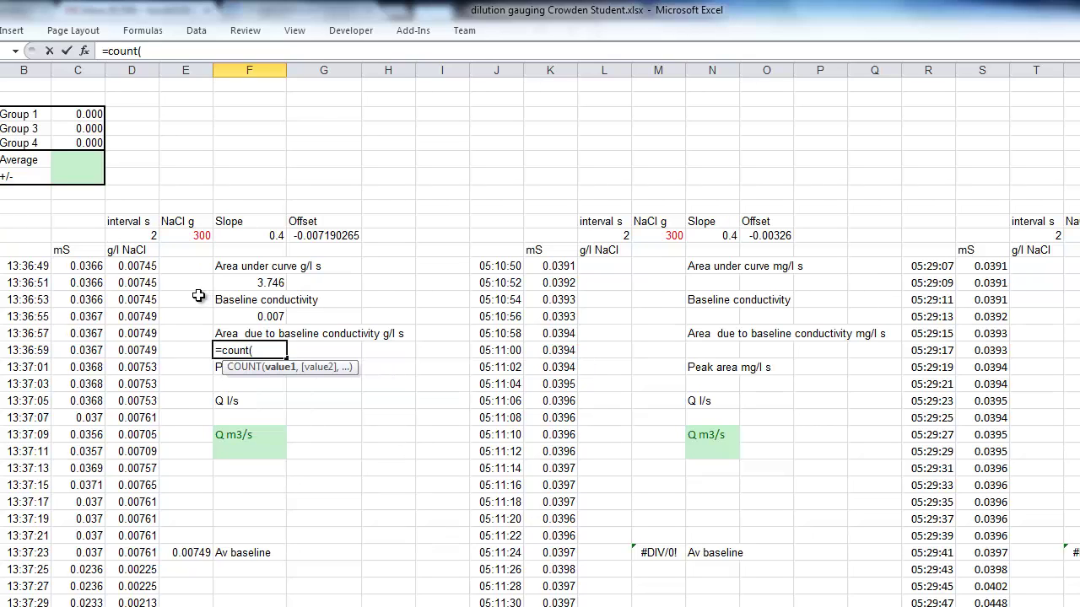
click(139, 266)
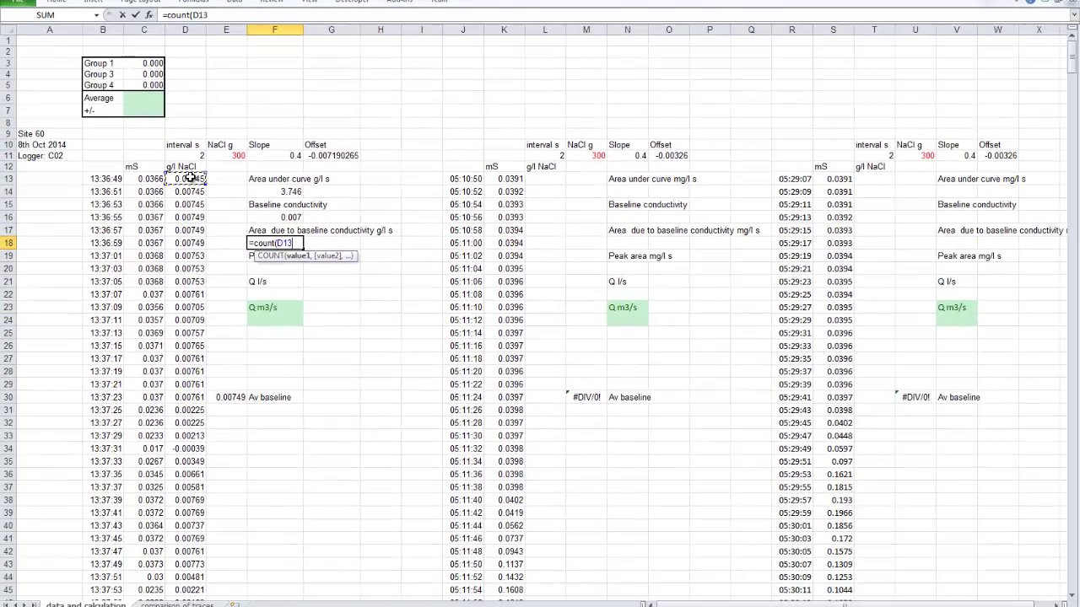
drag(190, 178, 191, 582)
text())
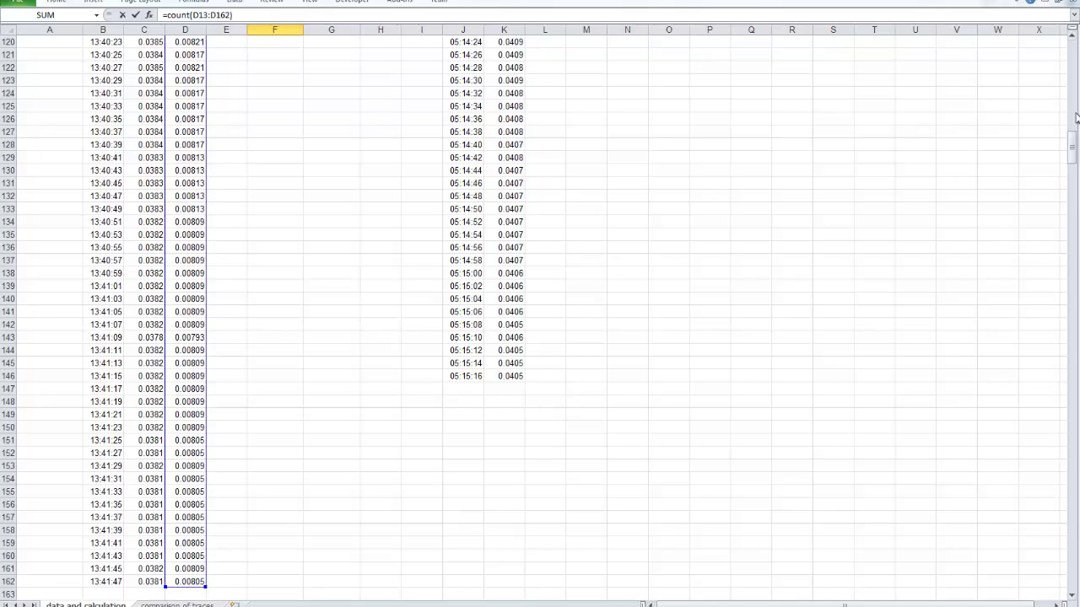
drag(1072, 149, 1072, 50)
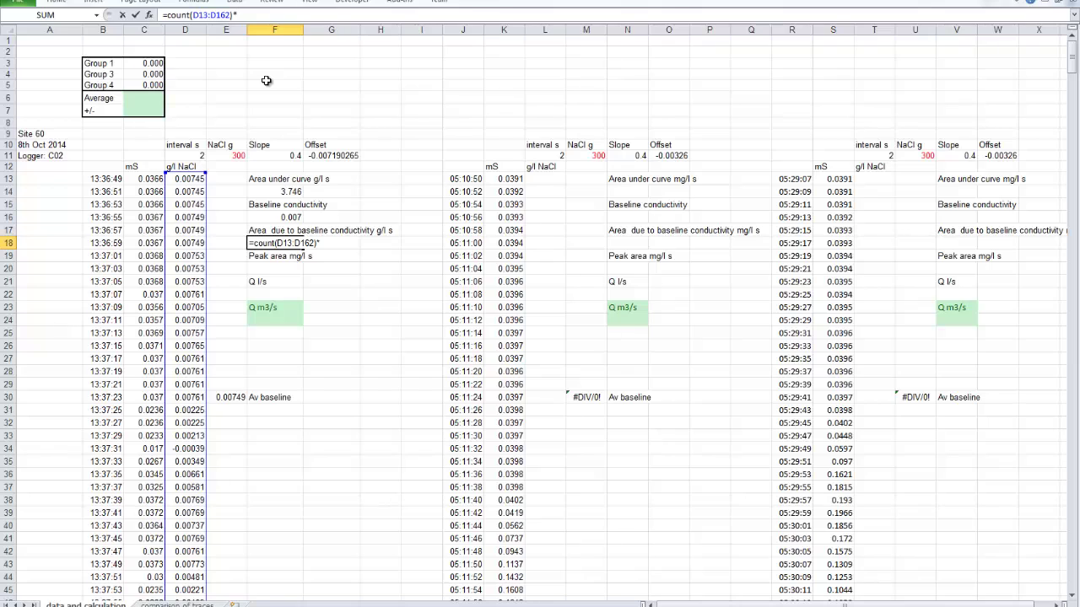
click(185, 155)
click(166, 14)
text(()
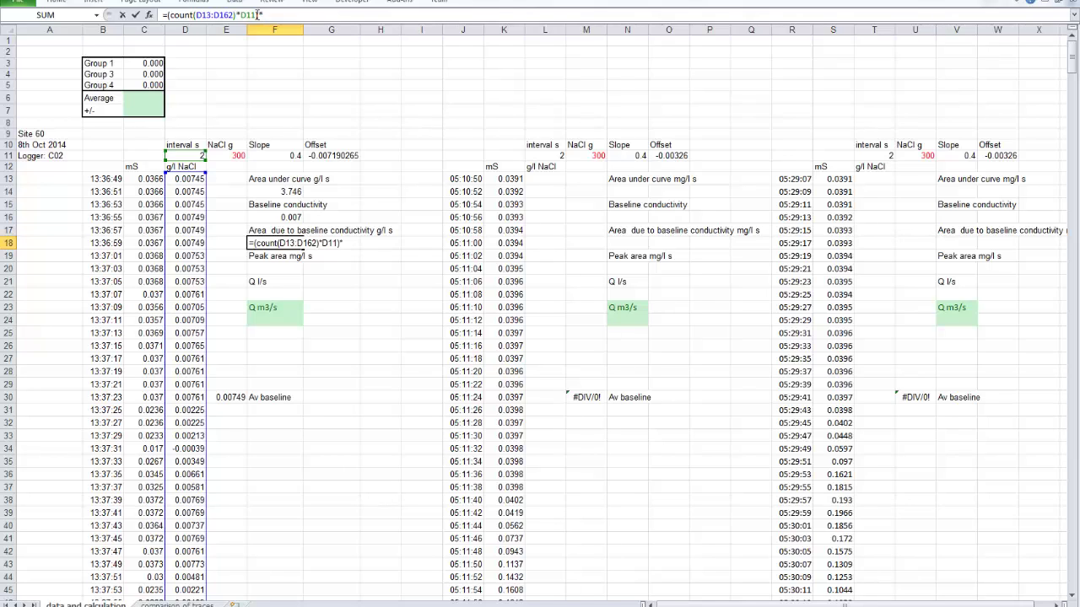
click(283, 218)
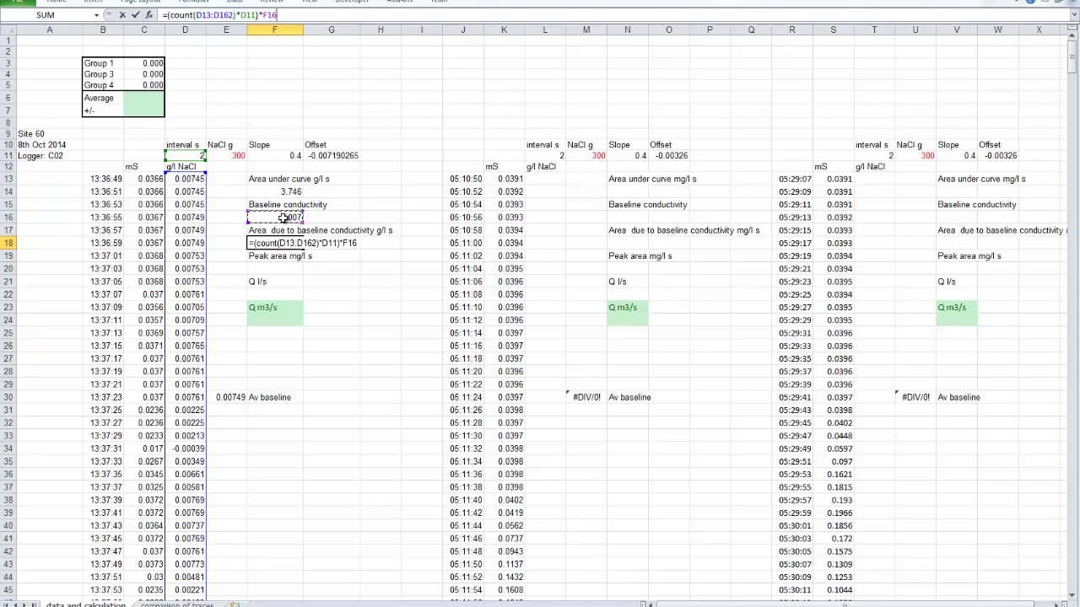
key(Return)
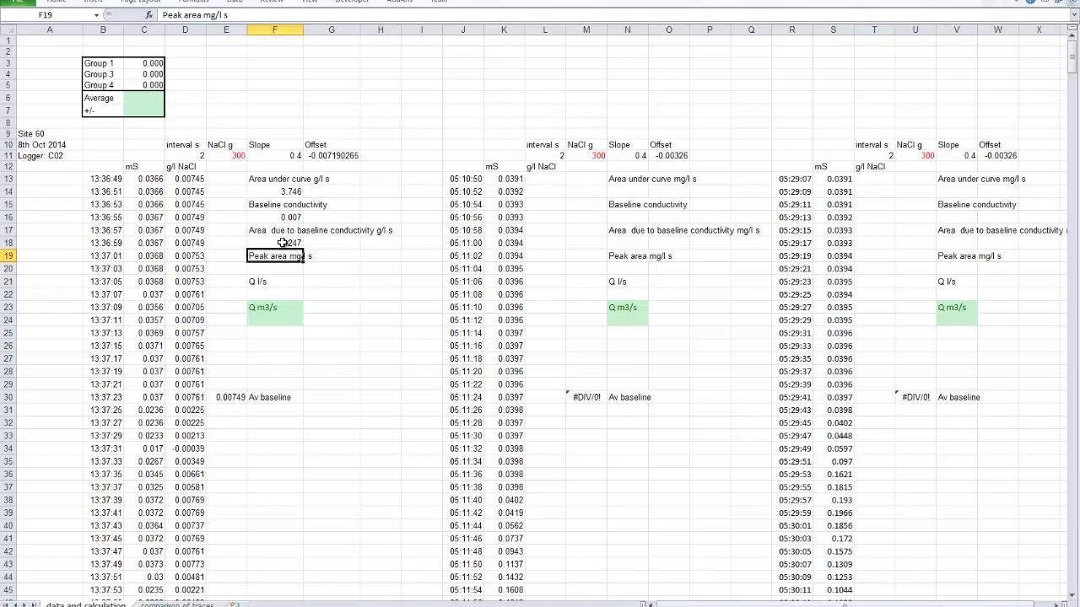
Calculate the Group 1 peak area in F20 by subtracting the baseline area from the total area with =F14-F18.
click(283, 243)
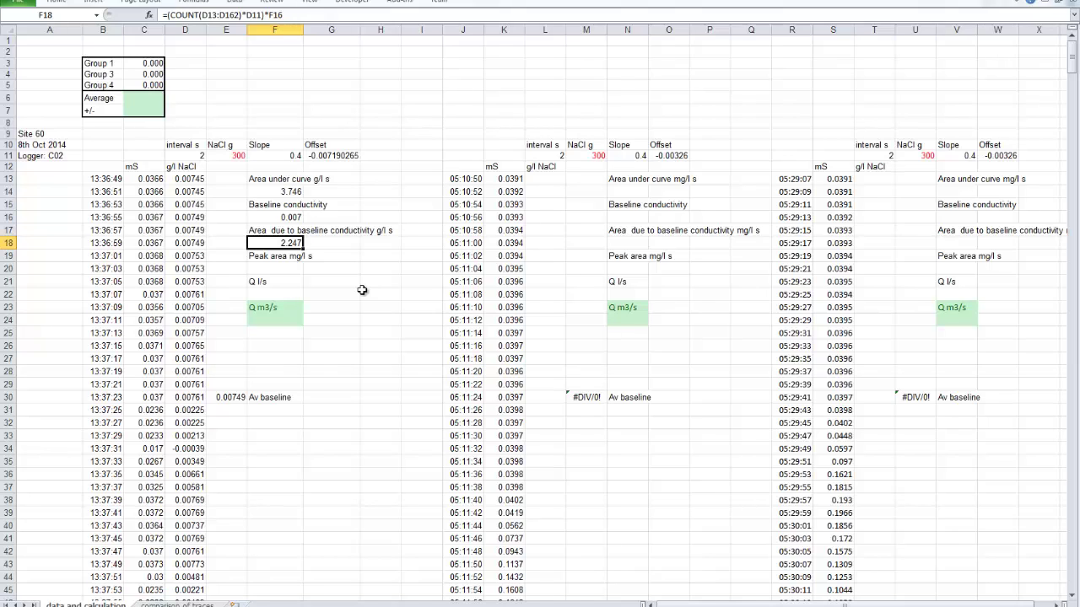
click(284, 191)
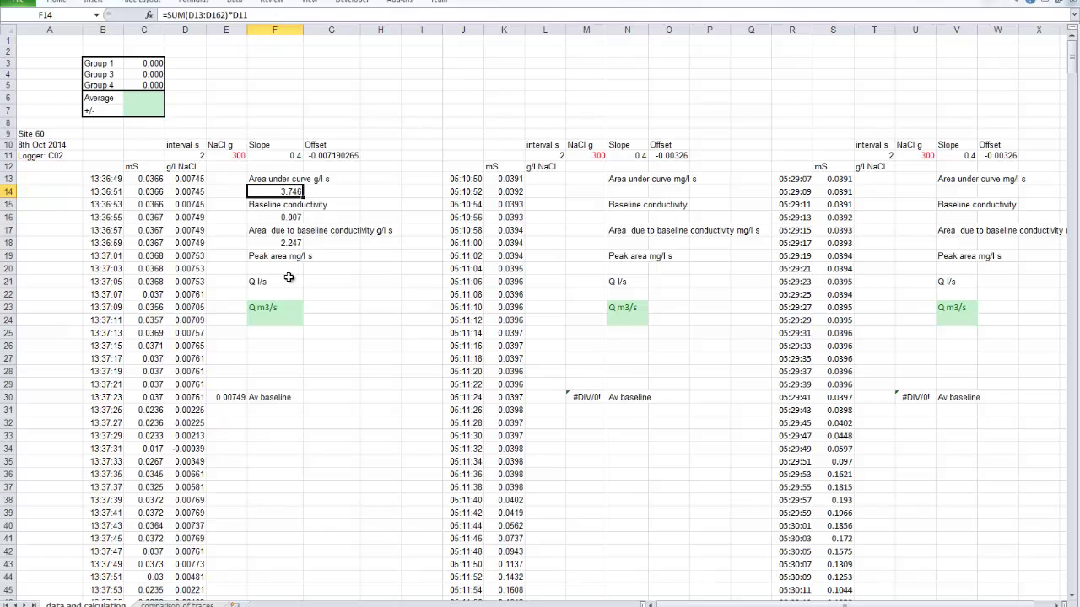
click(281, 269)
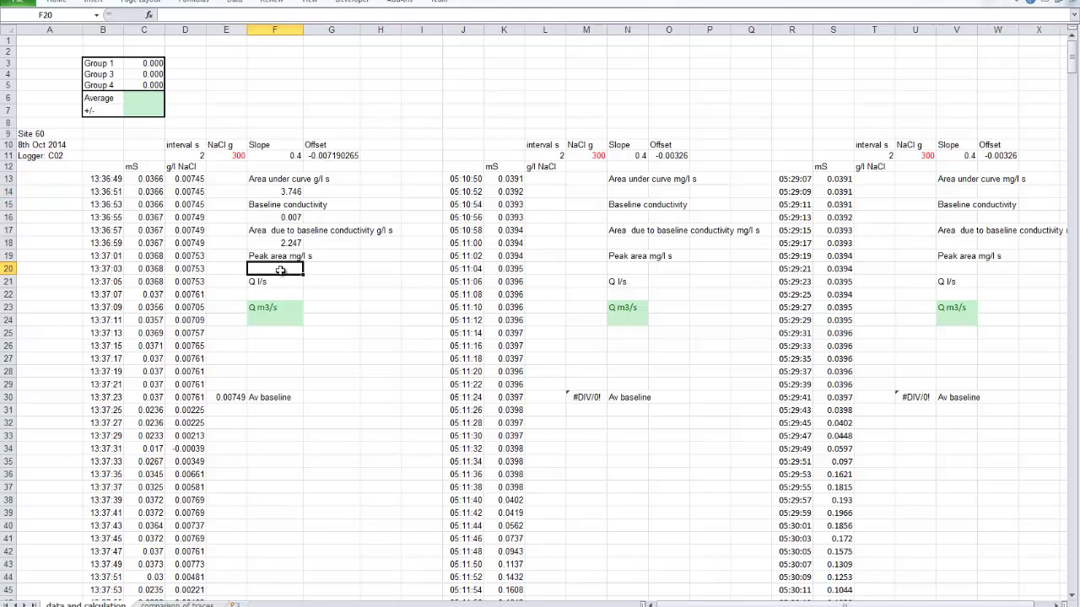
text(=)
click(284, 193)
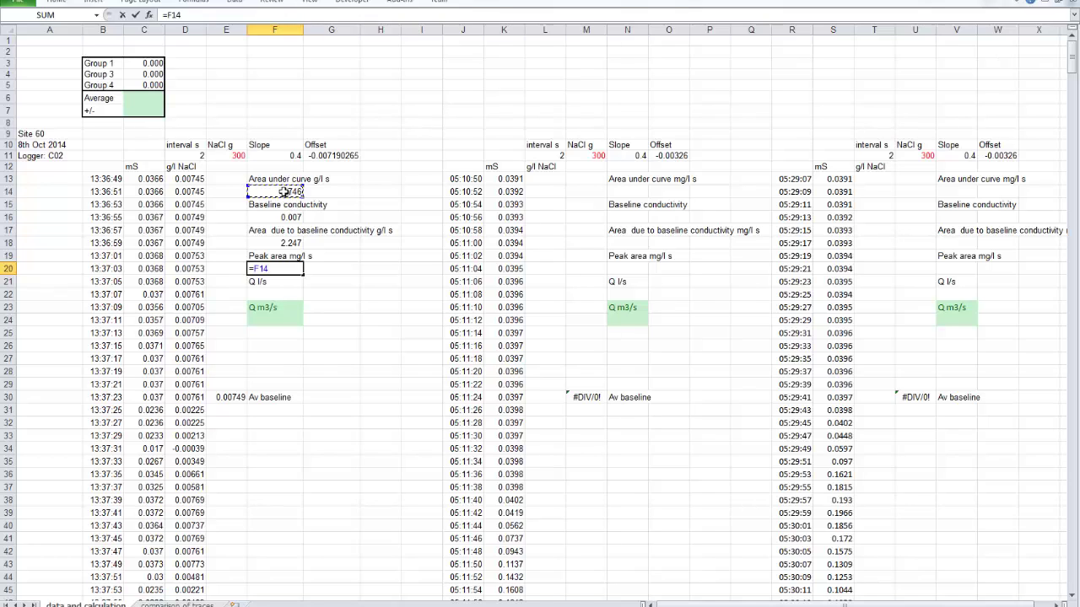
text(-)
click(285, 243)
key(Return)
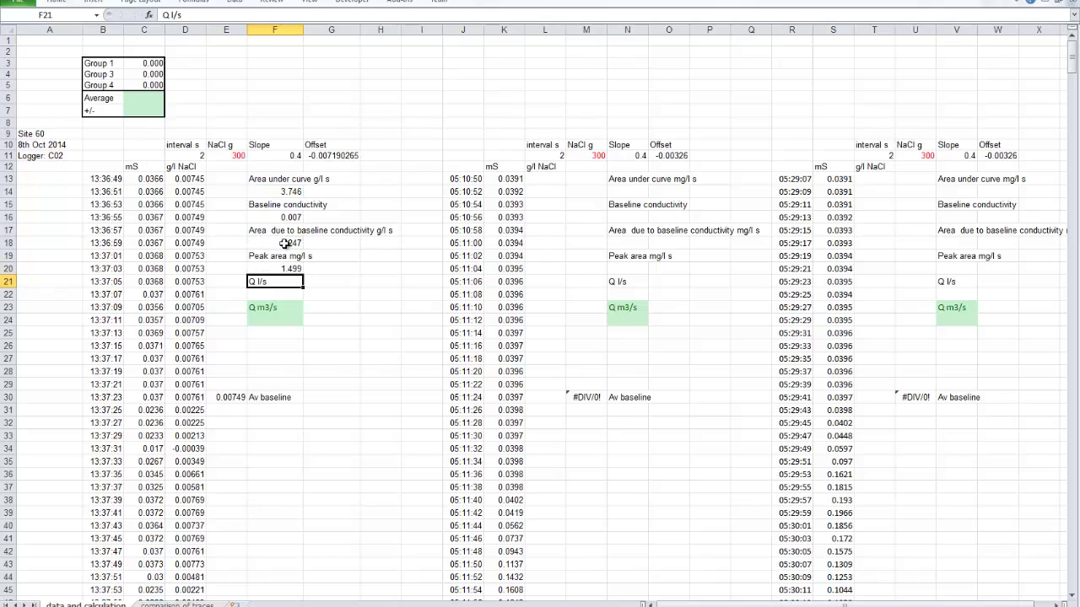
Correct the units in the F19 label so it reads "Peak area g/l s".
click(273, 295)
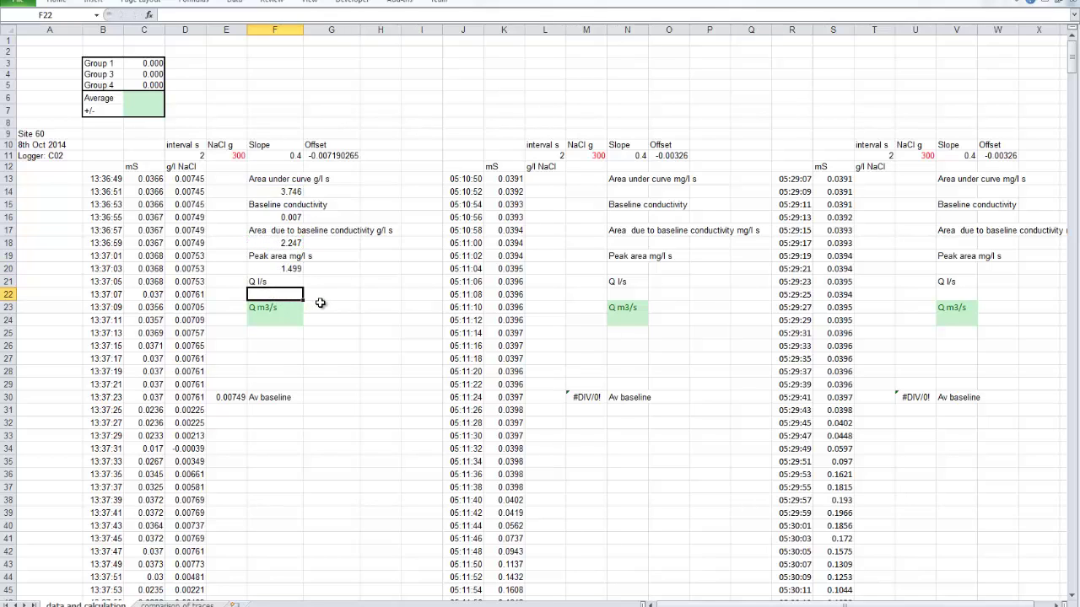
click(292, 257)
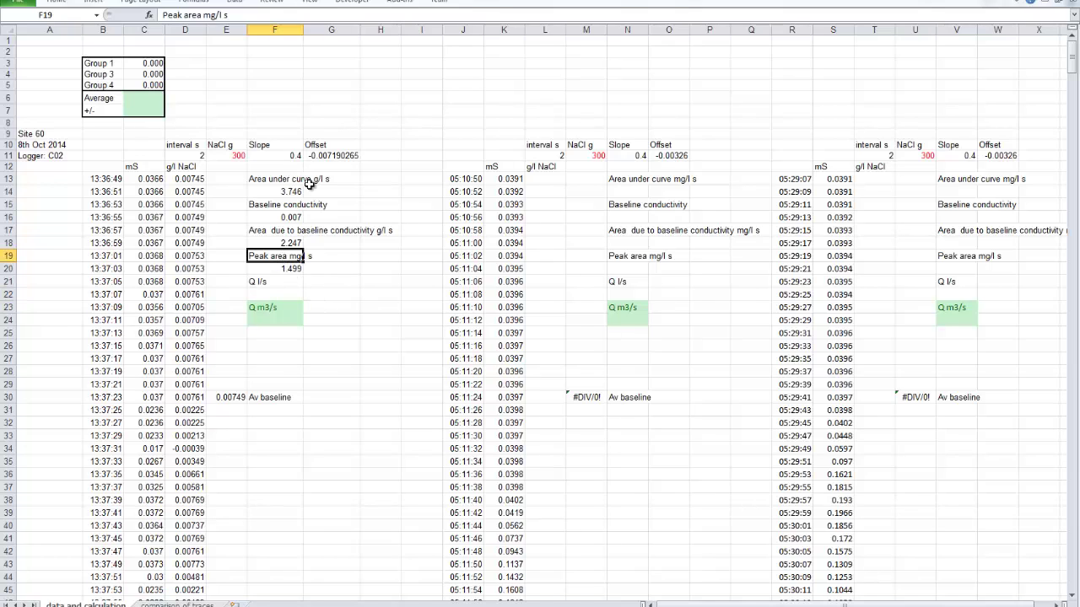
click(205, 15)
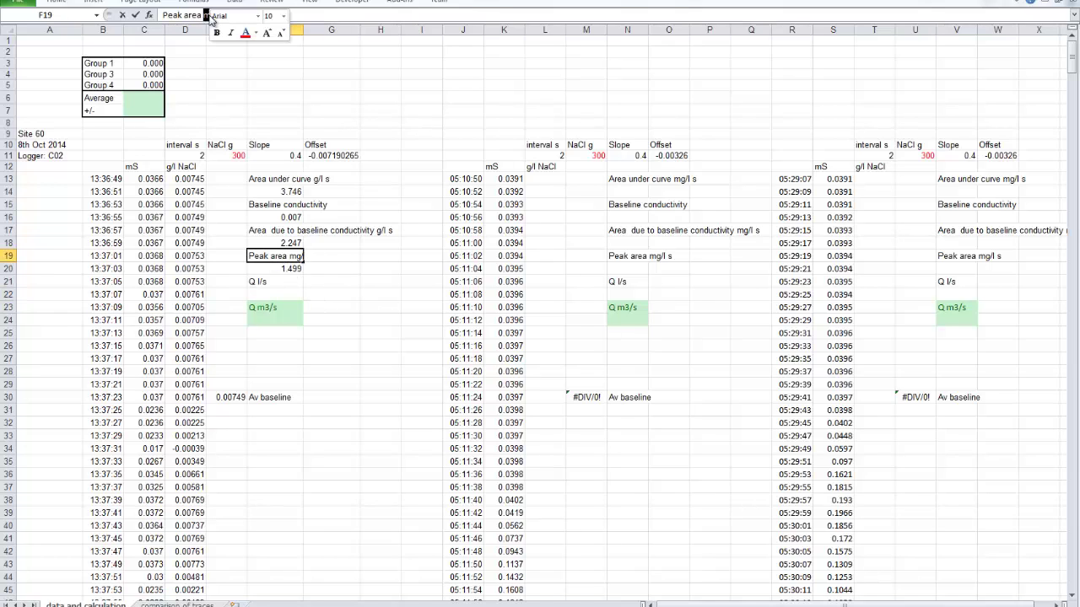
key(Delete)
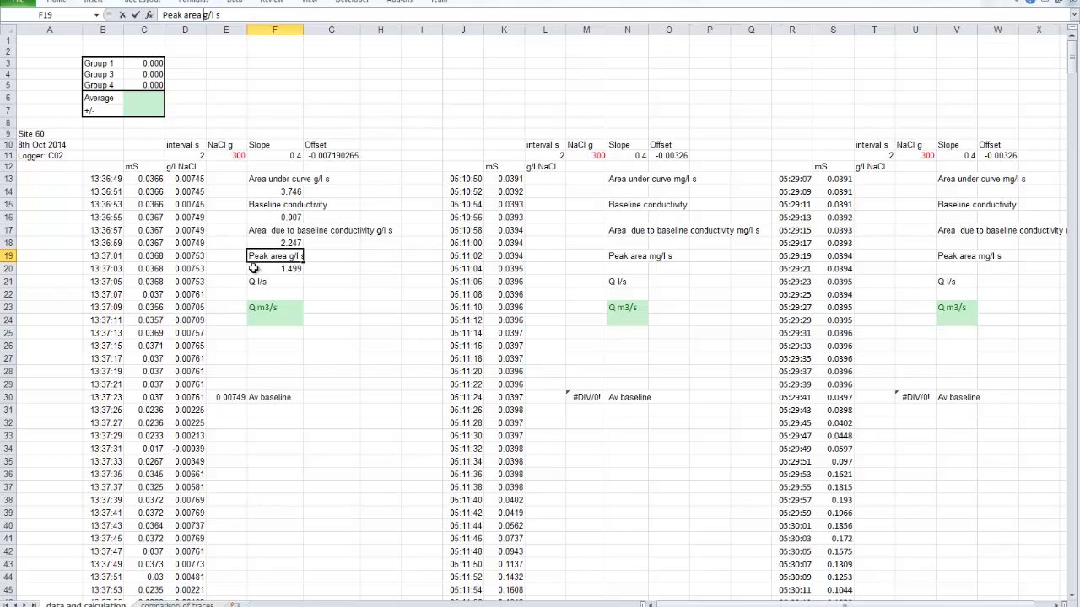
Calculate the Group 1 discharge in litres per second in F22 by dividing the NaCl mass by the peak area with =E11/F20.
click(260, 295)
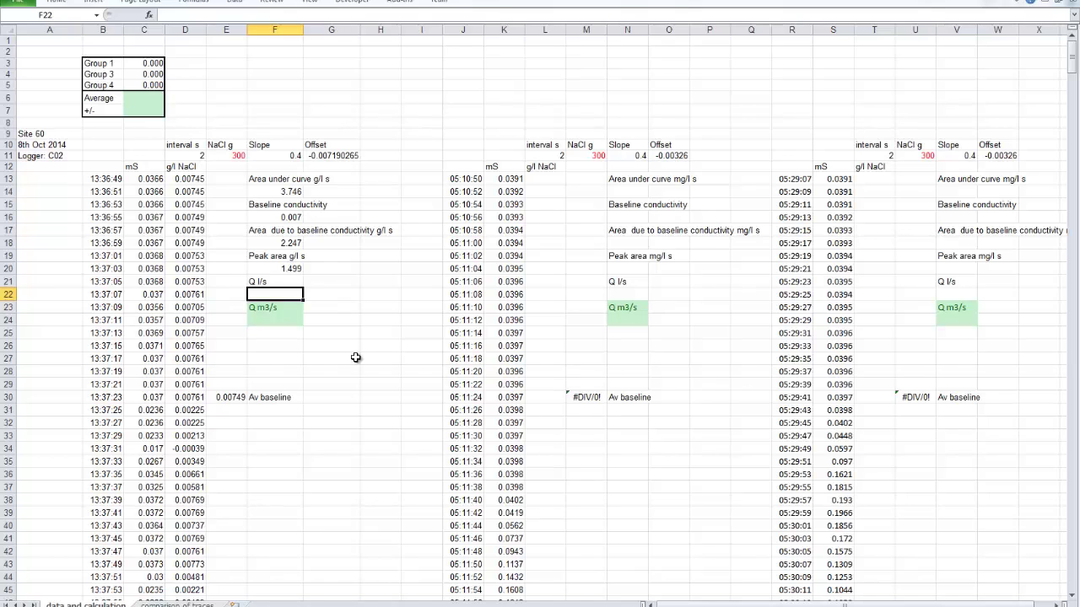
text(=)
click(228, 156)
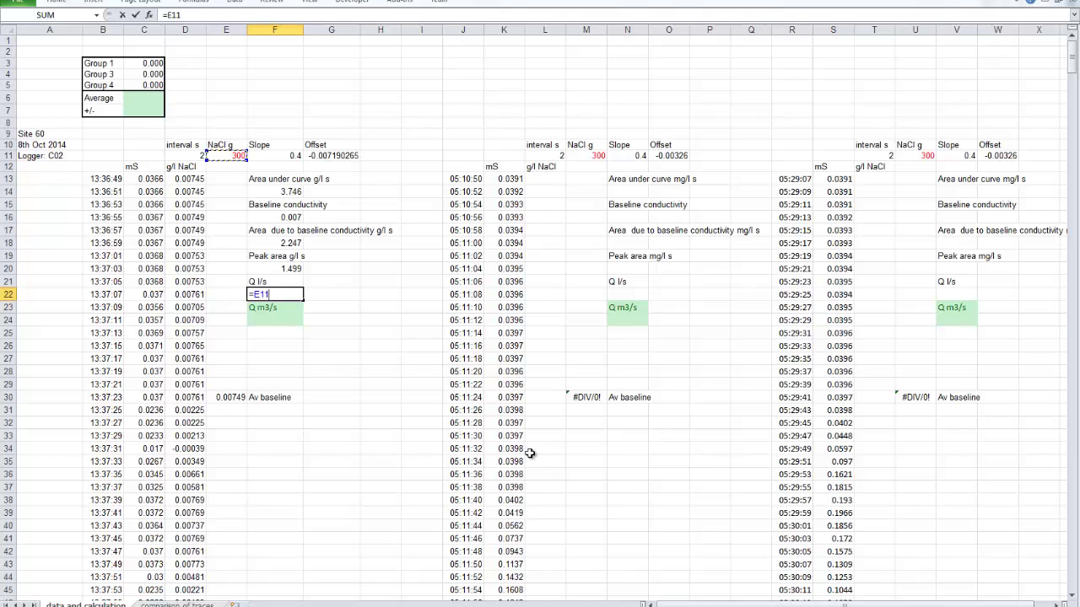
text(/)
click(270, 268)
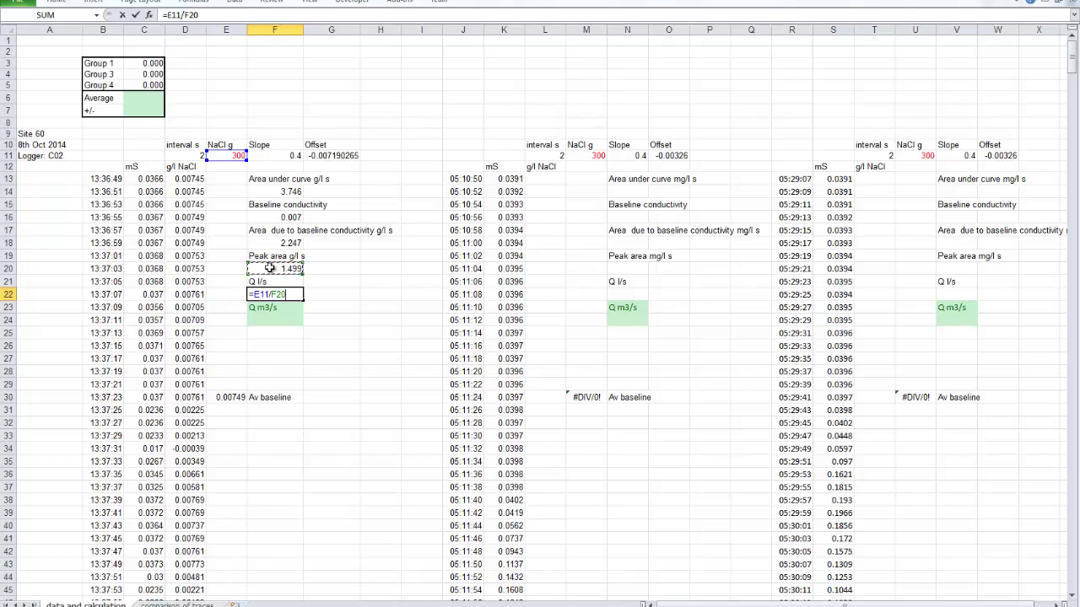
key(Return)
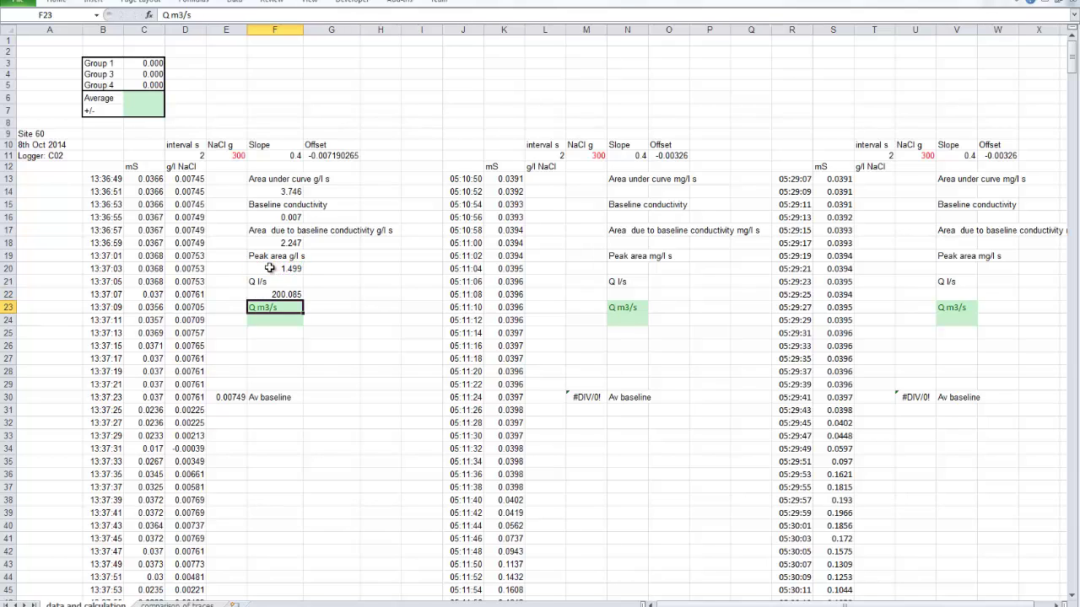
Convert the Group 1 discharge to cubic metres per second in F24 with =F22/1000.
click(272, 322)
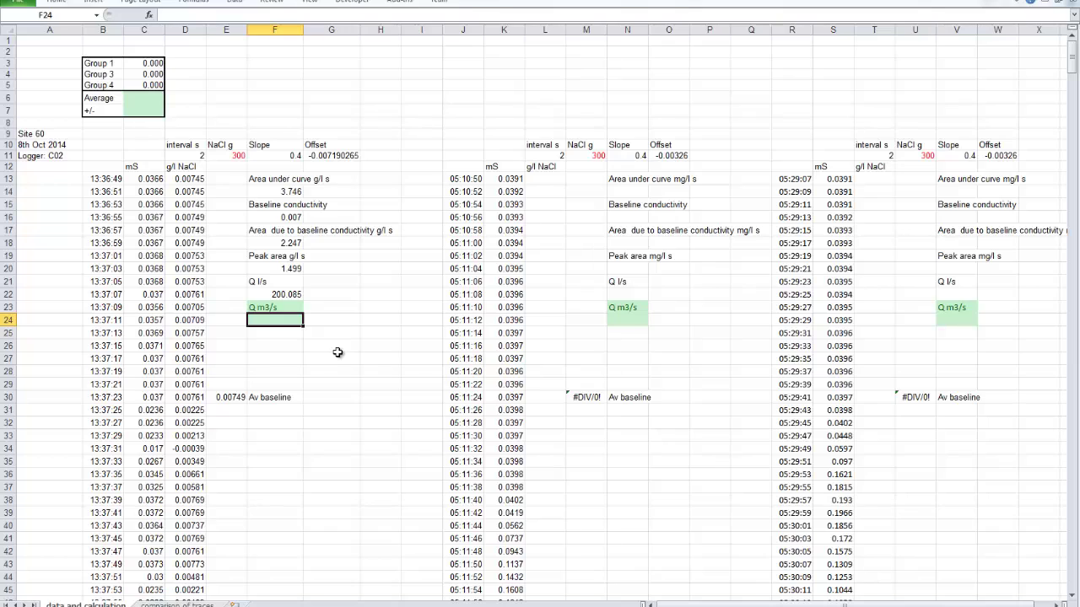
text(=)
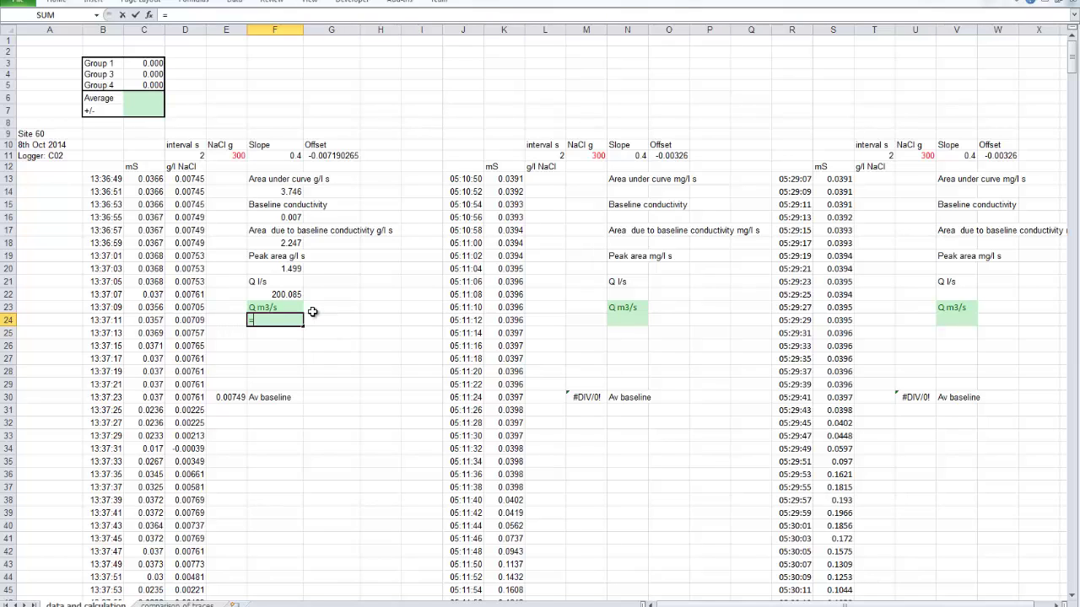
click(290, 294)
text(/1000)
key(Return)
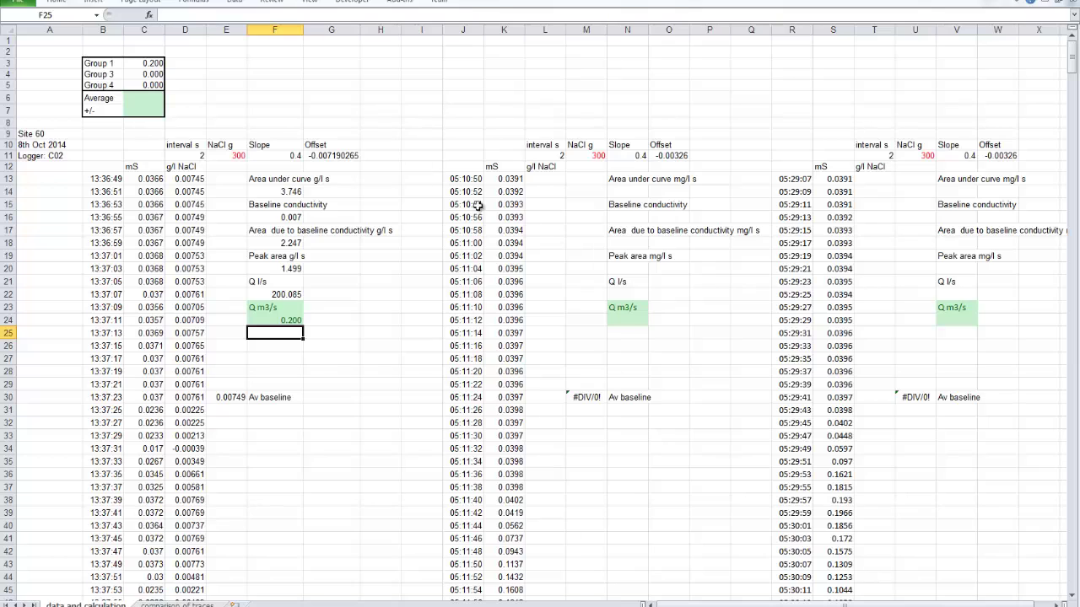
click(147, 75)
click(142, 85)
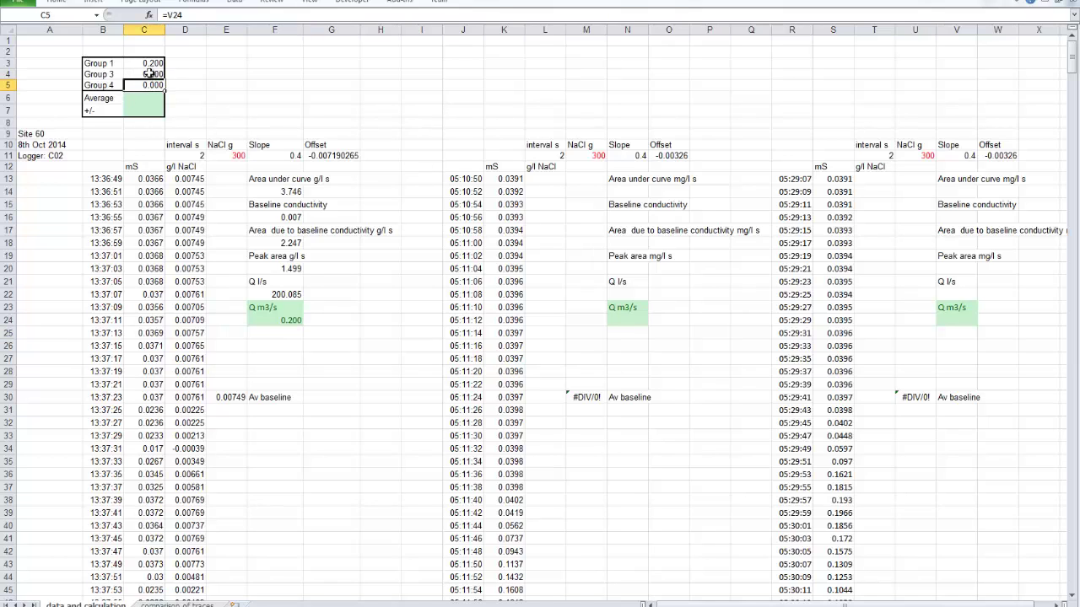
click(138, 99)
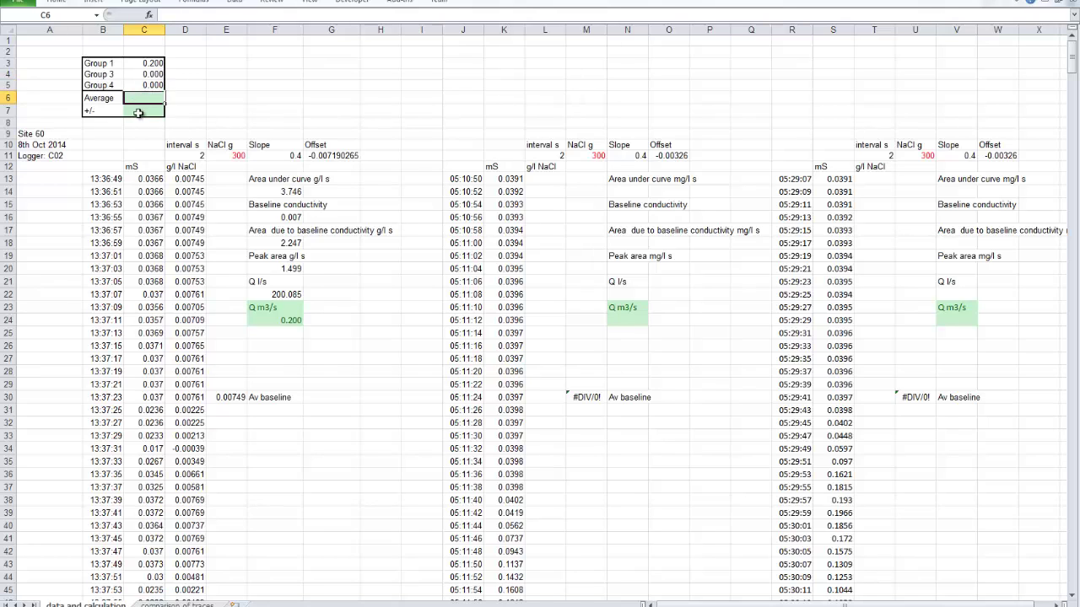
click(140, 111)
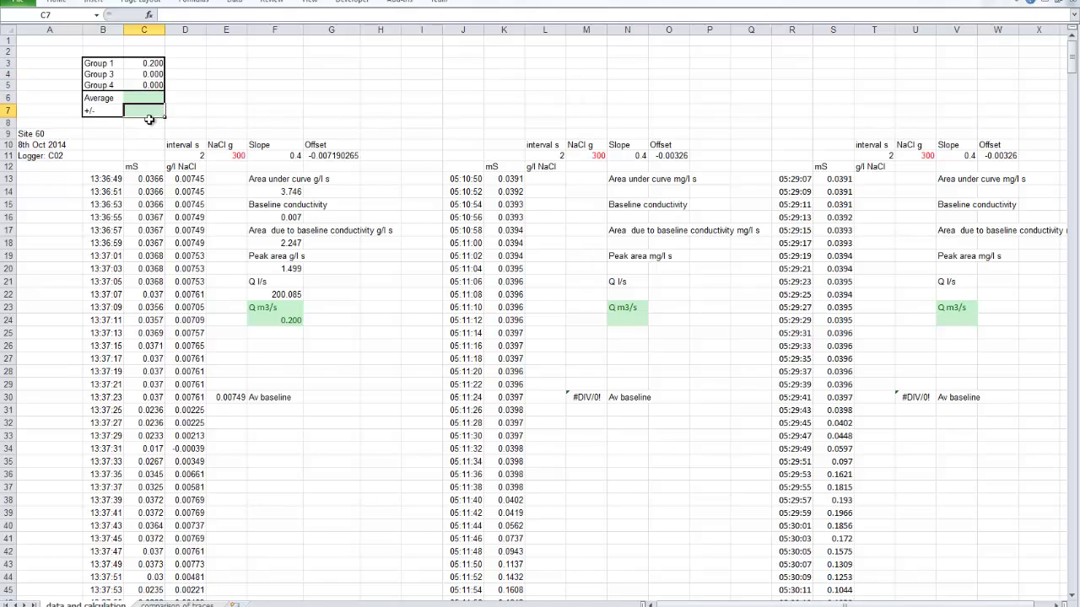